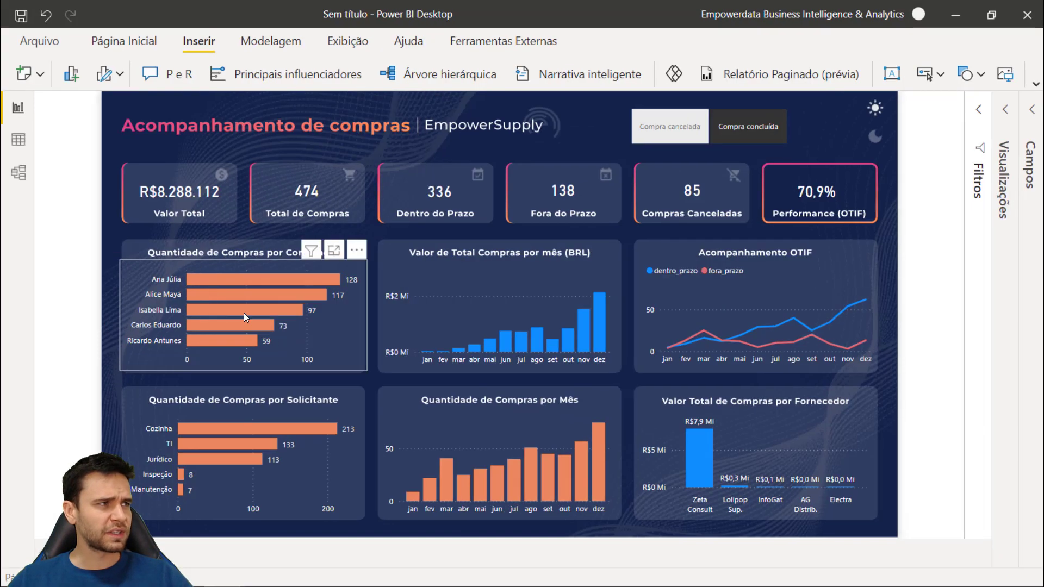
# Examine the requester and supplier charts, and temporarily filter the dashboard by the nov column of the monthly total value chart
pyautogui.click(286, 416)
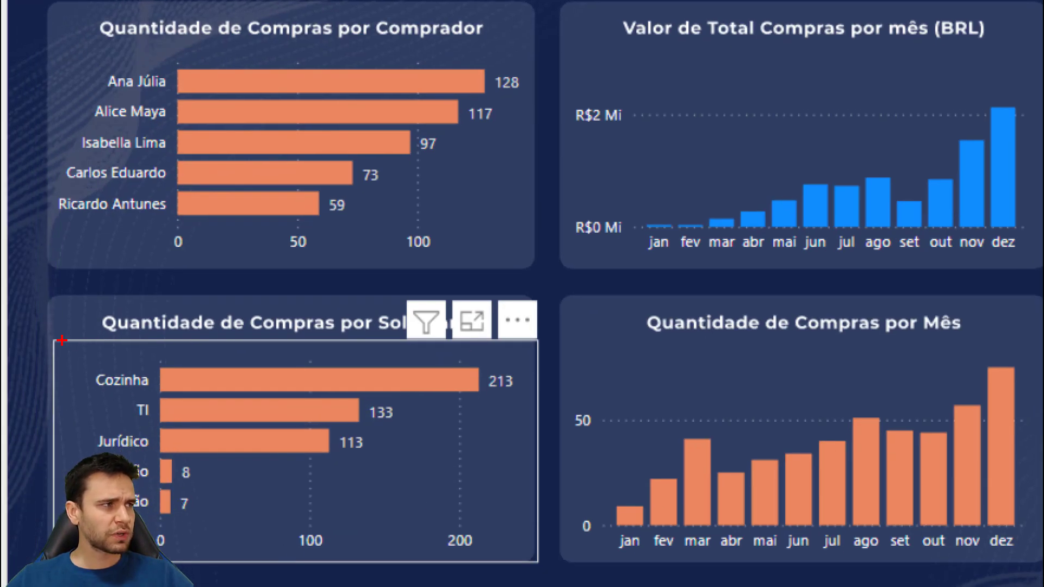
pyautogui.moveTo(62, 341); pyautogui.dragTo(540, 401)
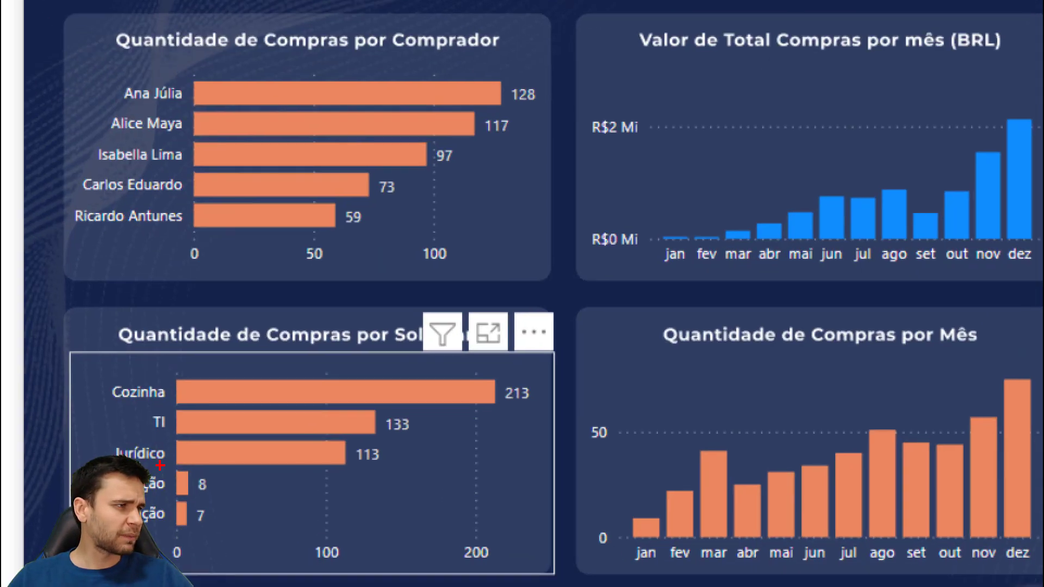
pyautogui.moveTo(89, 411)
pyautogui.mouseDown()
pyautogui.moveTo(199, 437)
pyautogui.moveTo(425, 447)
pyautogui.mouseUp()
pyautogui.press('Escape')
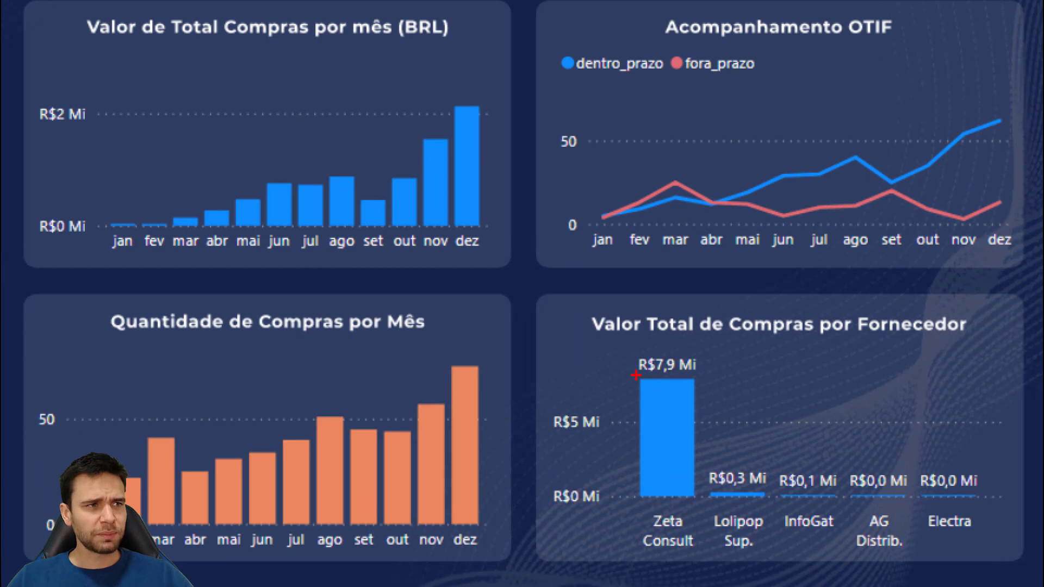
pyautogui.moveTo(608, 334); pyautogui.dragTo(709, 567)
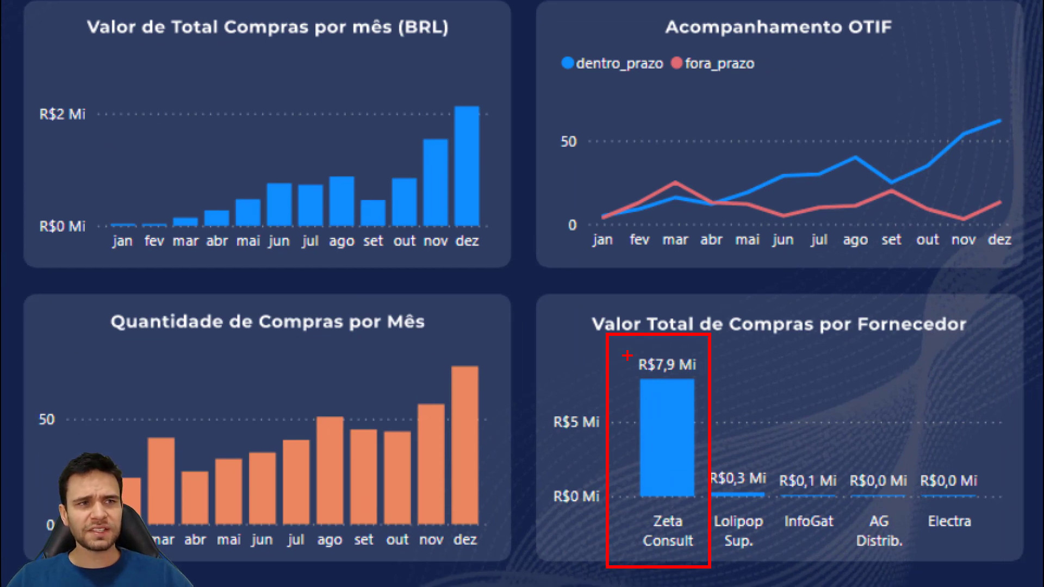
pyautogui.press('Escape')
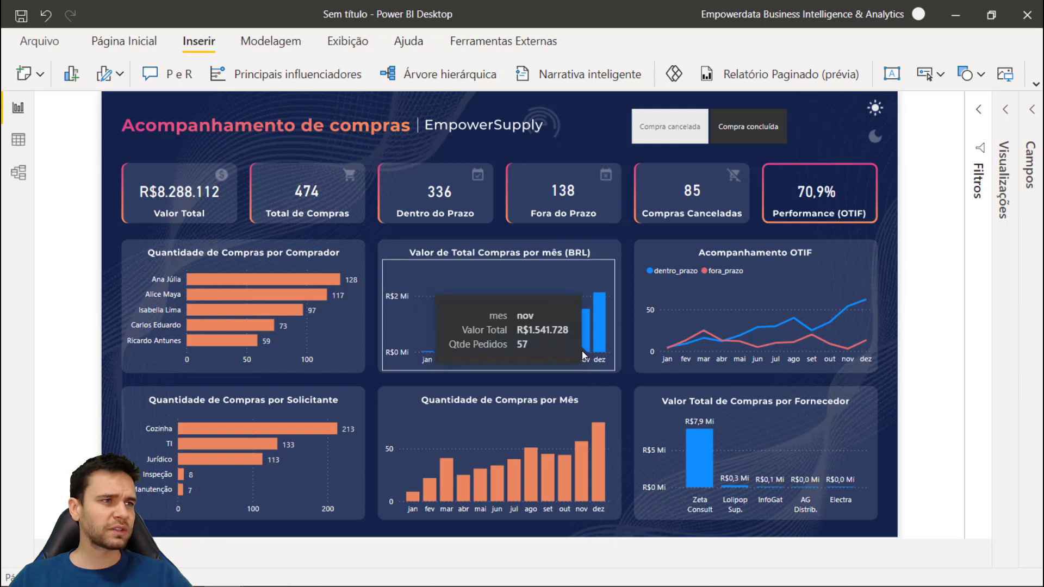
pyautogui.click(582, 340)
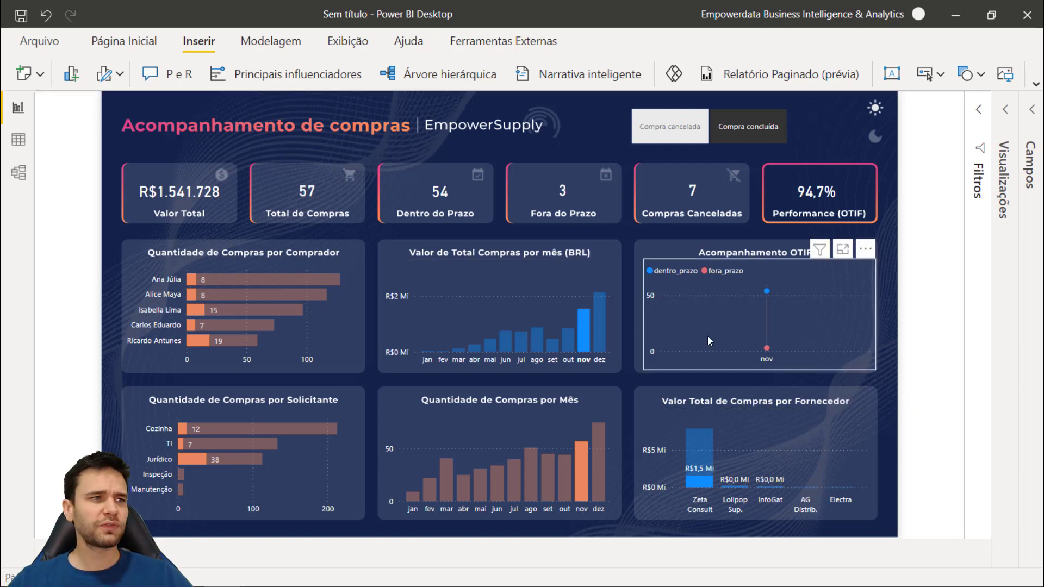
pyautogui.click(587, 333)
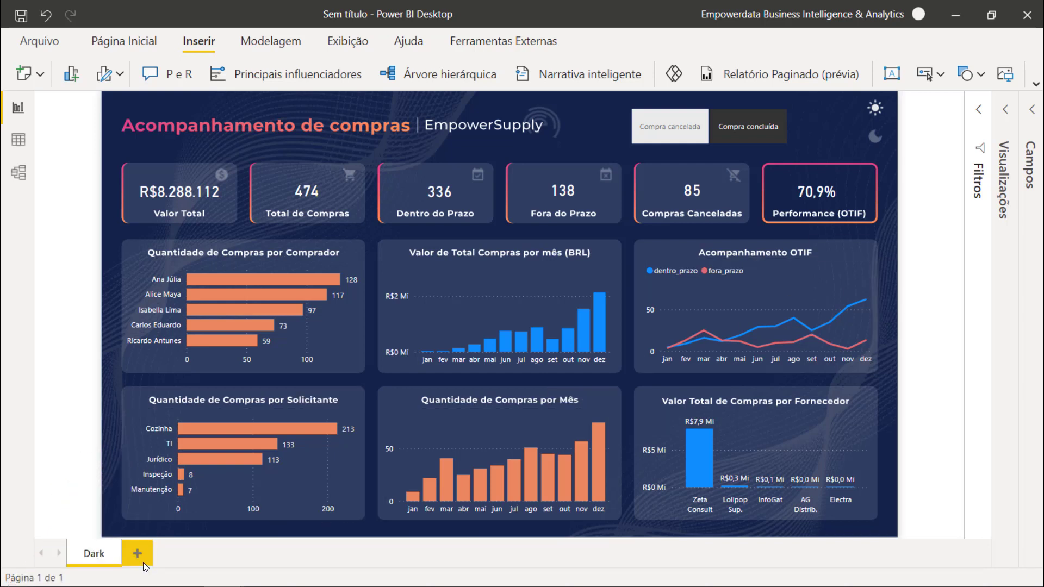
# Add a new report page and name it detalhamento
pyautogui.click(139, 559)
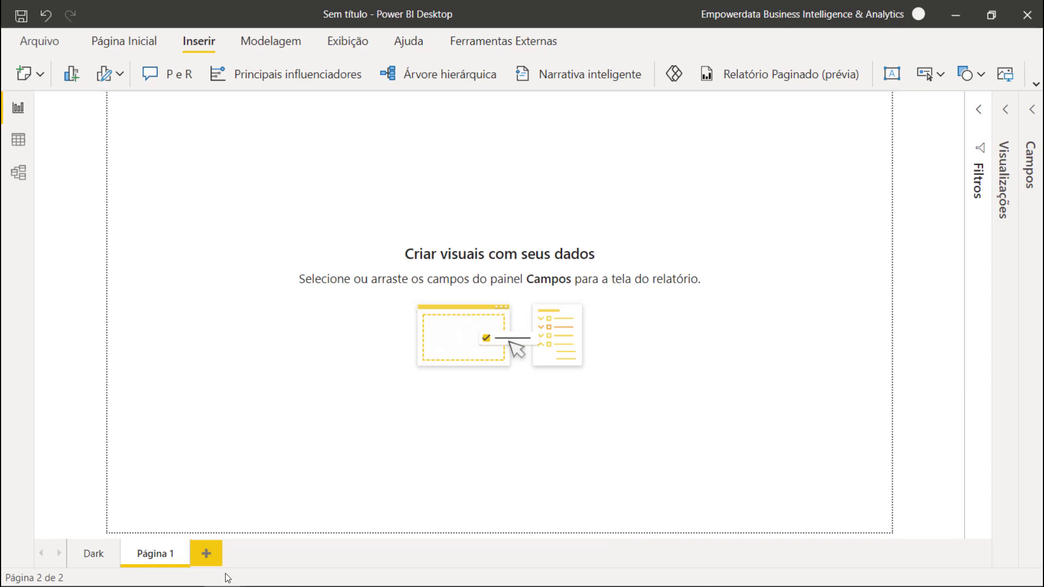
pyautogui.rightClick(155, 555)
pyautogui.click(197, 502)
pyautogui.write('detalhamento')
pyautogui.press('Return')
# Hide the detalhamento page from report readers
pyautogui.hotkey('ctrl', '1')
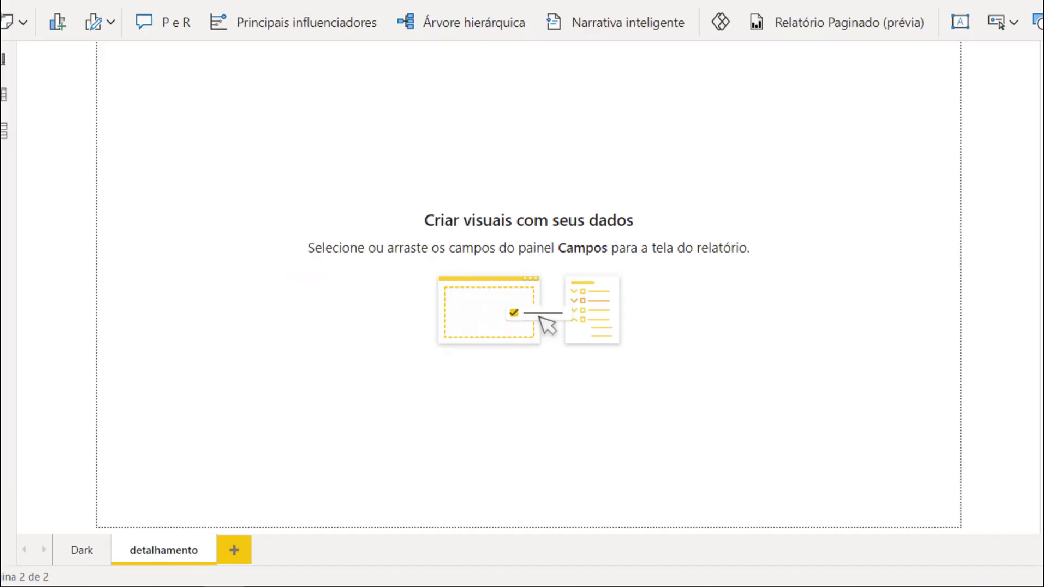
pyautogui.click(111, 491)
pyautogui.moveTo(112, 471); pyautogui.dragTo(362, 555)
pyautogui.press('Escape')
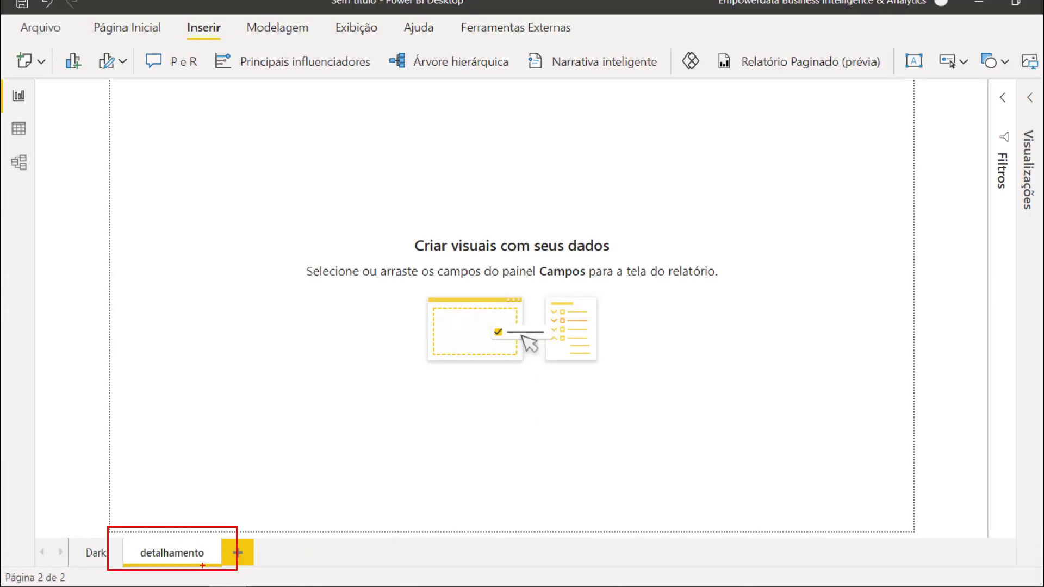
pyautogui.rightClick(210, 548)
pyautogui.click(180, 540)
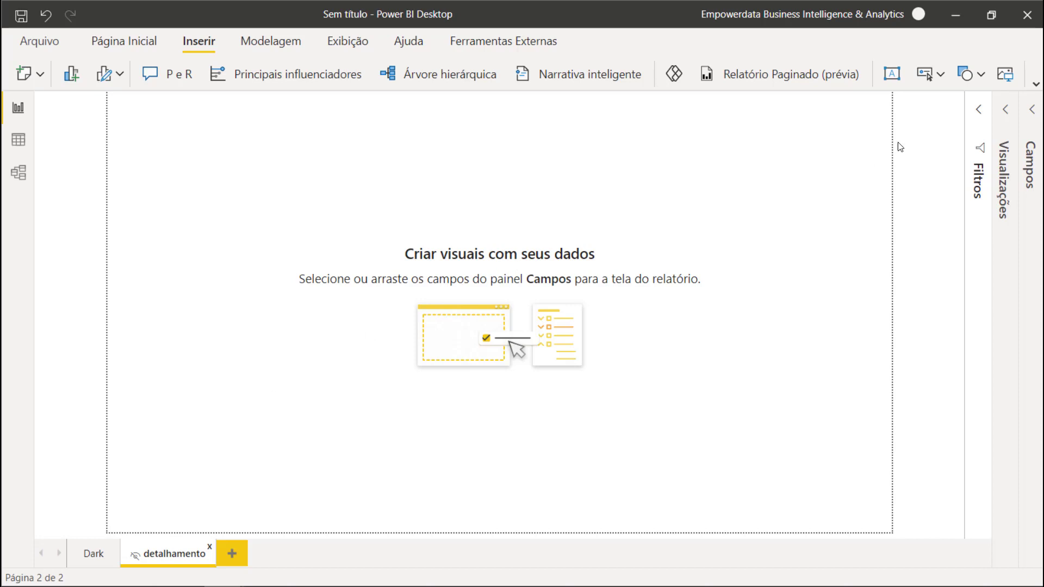
# Show the list of data fields and move the Comprador table slightly higher in the model diagram
pyautogui.click(1027, 112)
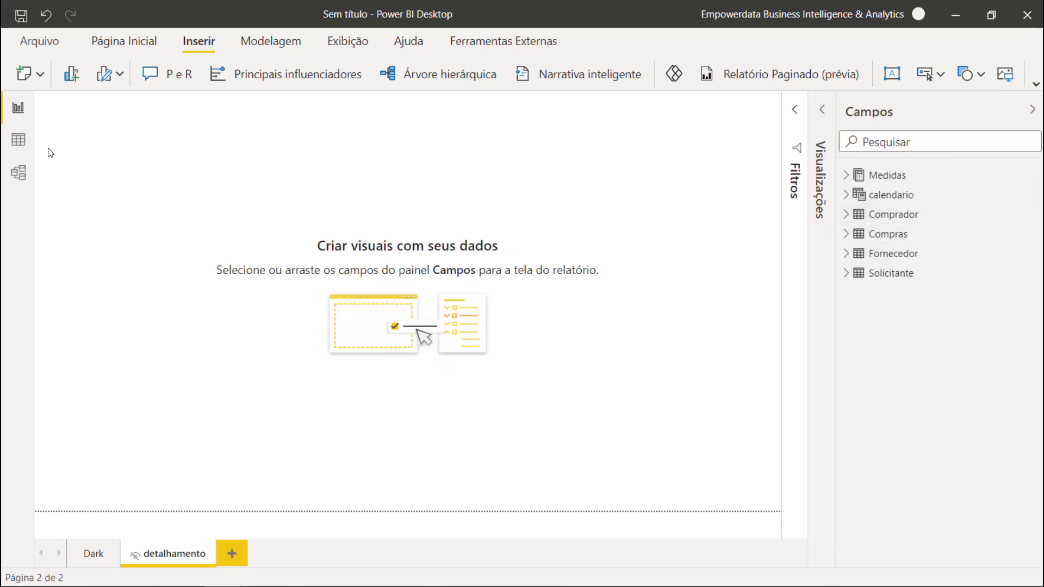
pyautogui.click(18, 173)
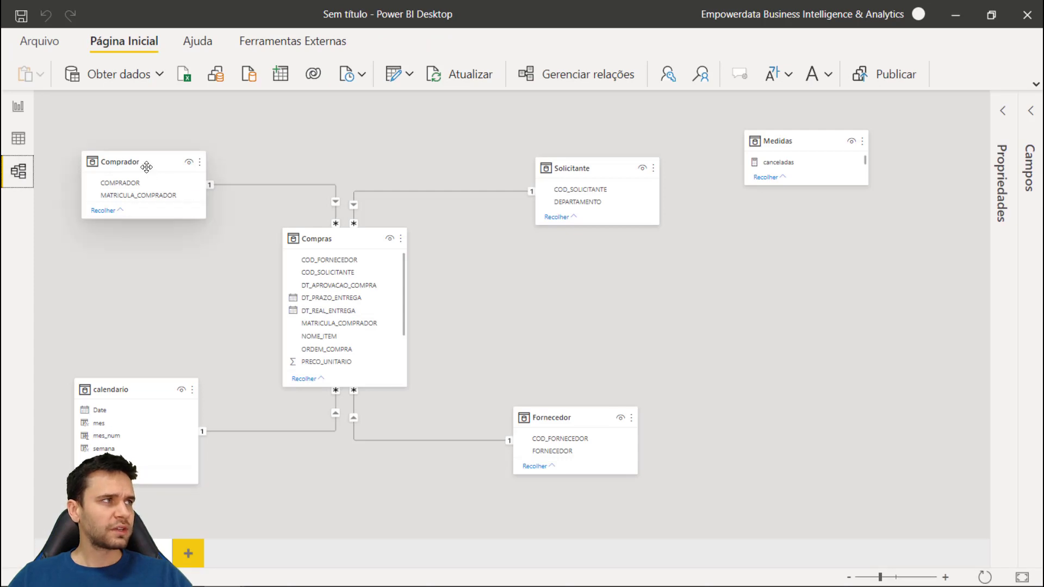
pyautogui.moveTo(146, 166); pyautogui.dragTo(145, 144)
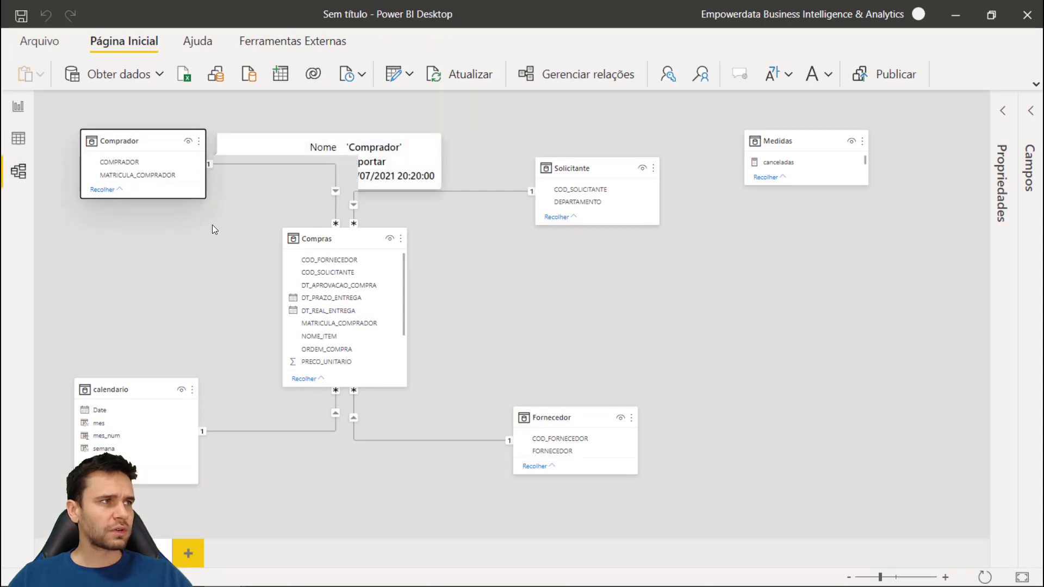
# Examine the rows and columns of the Compras table in the data view
pyautogui.click(19, 140)
pyautogui.scroll(-5, 250, 251)
pyautogui.scroll(5, 402, 216)
pyautogui.moveTo(408, 556); pyautogui.dragTo(293, 554)
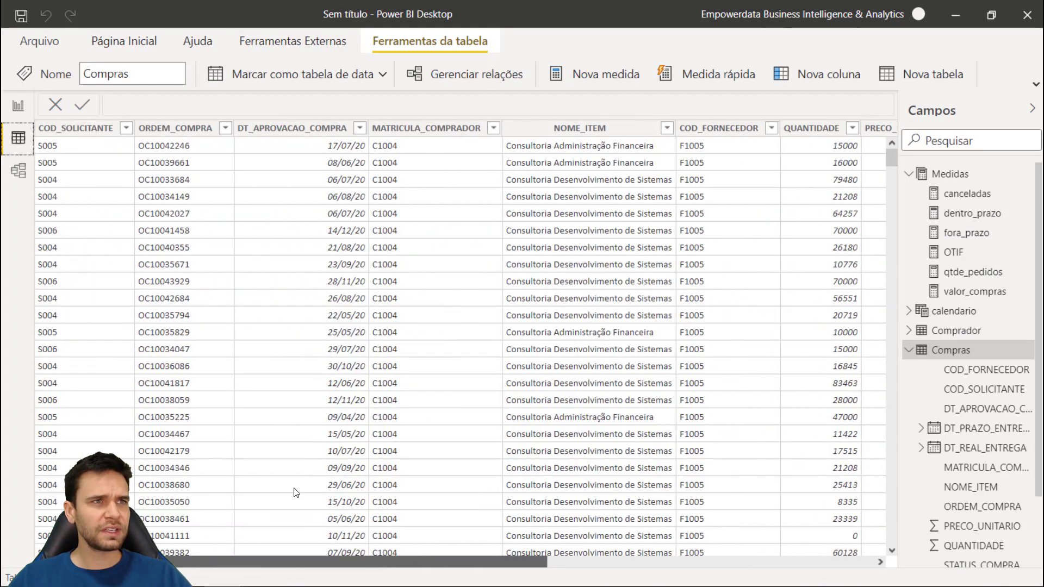
# Move the Solicitante and Fornecedor tables slightly higher in the model diagram
pyautogui.click(17, 106)
pyautogui.click(18, 171)
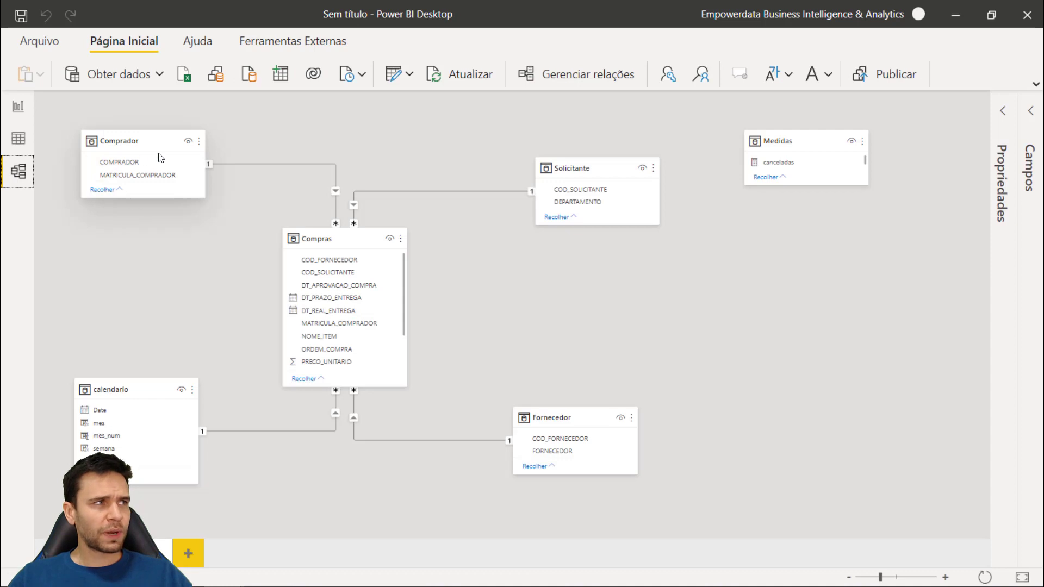
pyautogui.moveTo(568, 168); pyautogui.dragTo(566, 147)
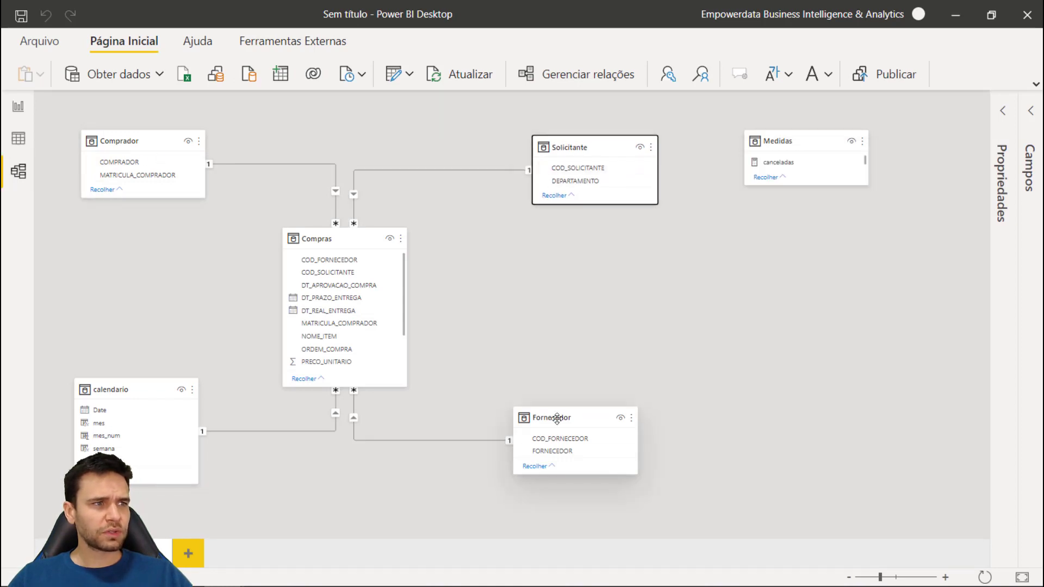
pyautogui.moveTo(559, 417); pyautogui.dragTo(559, 409)
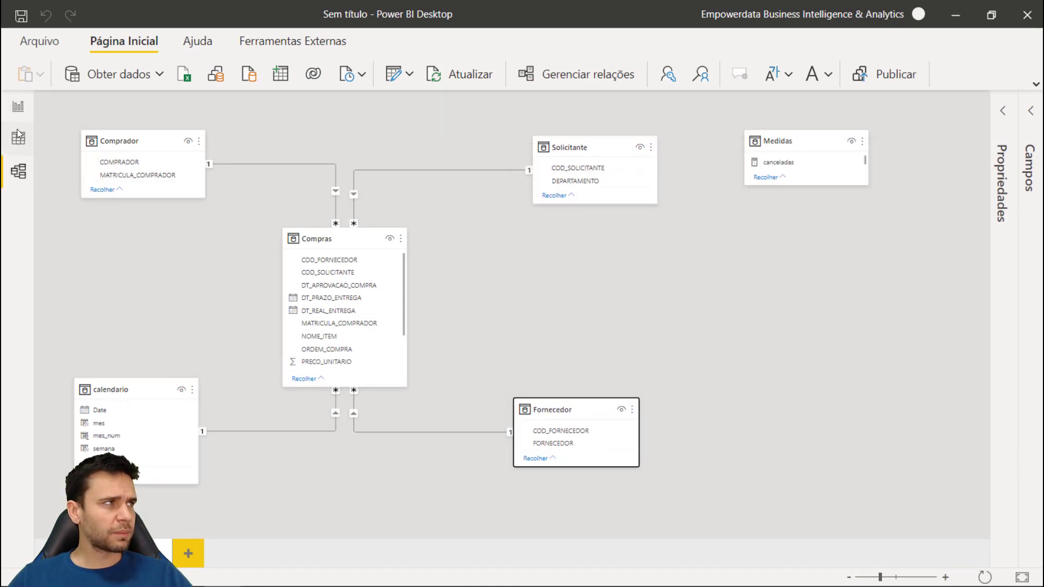
# Create an enlarged table visual on the detalhamento page with ORDEM_COMPRA, QUANTIDADE, PRECO_UNITARIO and STATUS_COMPRA from Compras
pyautogui.click(18, 107)
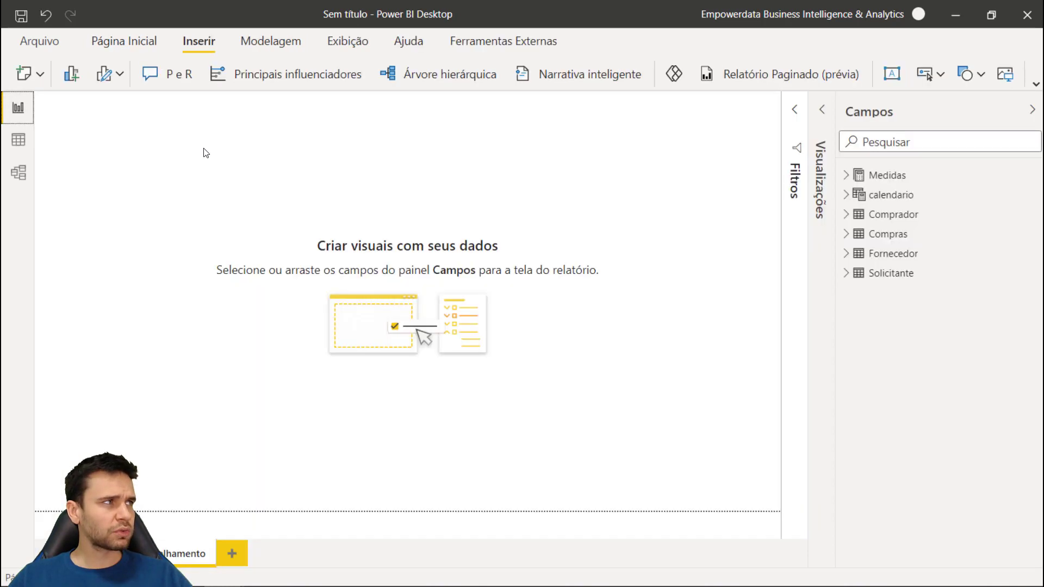
pyautogui.click(850, 275)
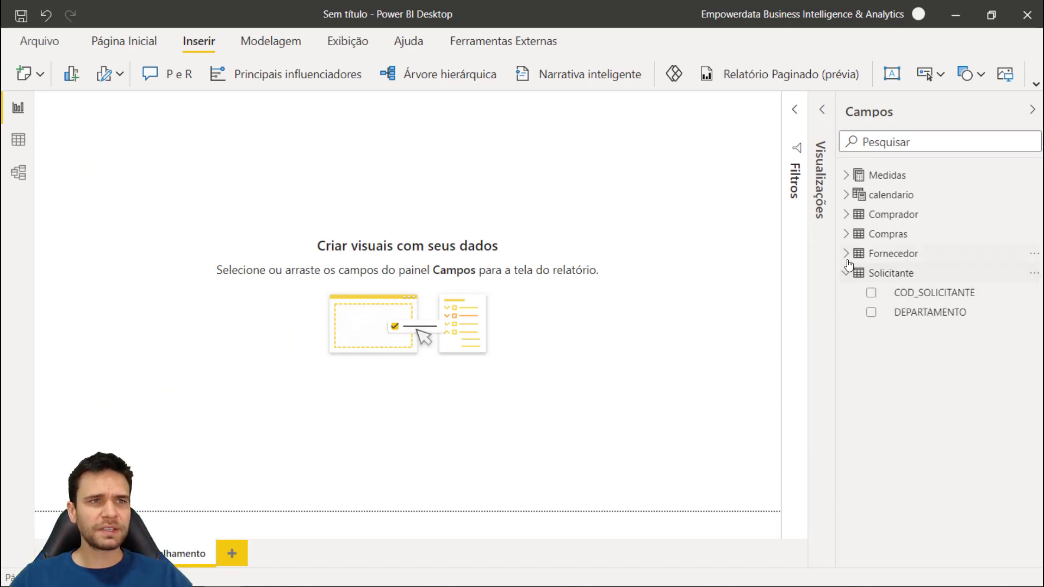
pyautogui.click(846, 236)
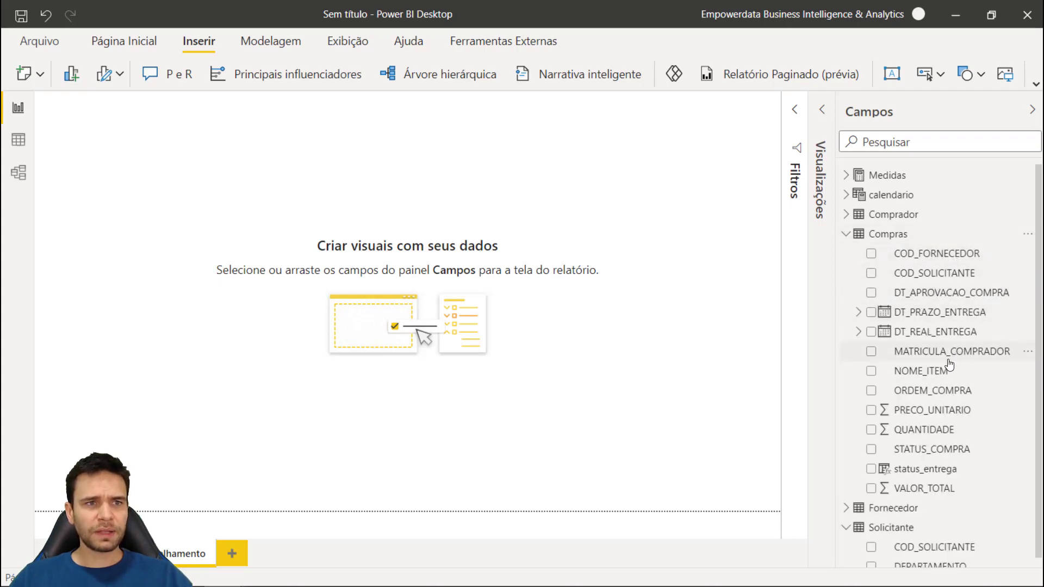
pyautogui.moveTo(931, 394); pyautogui.dragTo(243, 302)
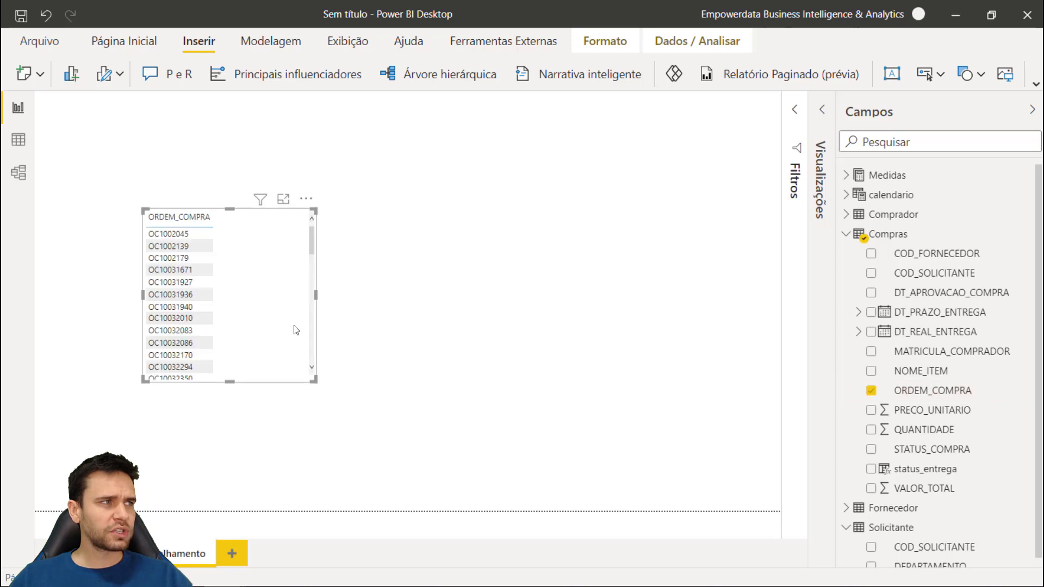
pyautogui.moveTo(926, 431); pyautogui.dragTo(280, 320)
pyautogui.moveTo(925, 410); pyautogui.dragTo(303, 325)
pyautogui.moveTo(537, 455); pyautogui.dragTo(694, 510)
pyautogui.moveTo(940, 455); pyautogui.dragTo(522, 353)
# Add DT_APROVACAO_COMPRA, NOME_ITEM and COMPRADOR to the table visual, in that order, directly after ORDEM_COMPRA
pyautogui.click(821, 109)
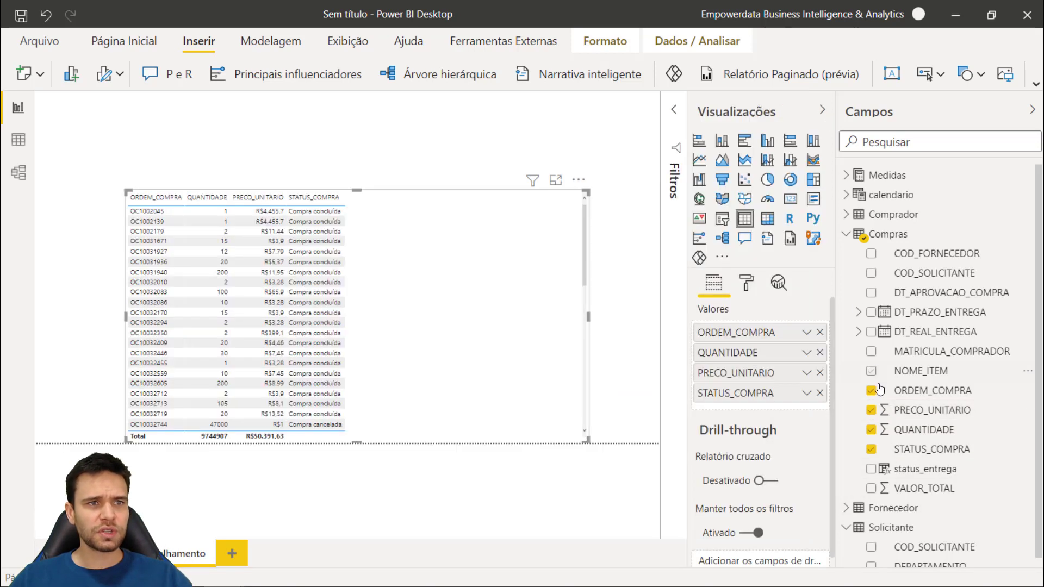
pyautogui.moveTo(916, 372); pyautogui.dragTo(767, 333)
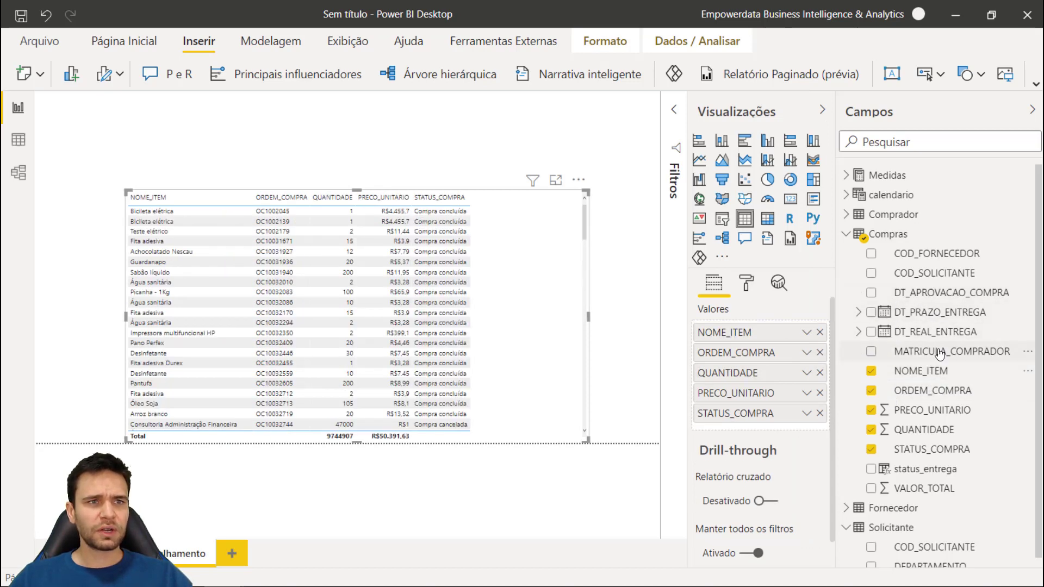
pyautogui.click(845, 216)
pyautogui.moveTo(928, 238); pyautogui.dragTo(761, 330)
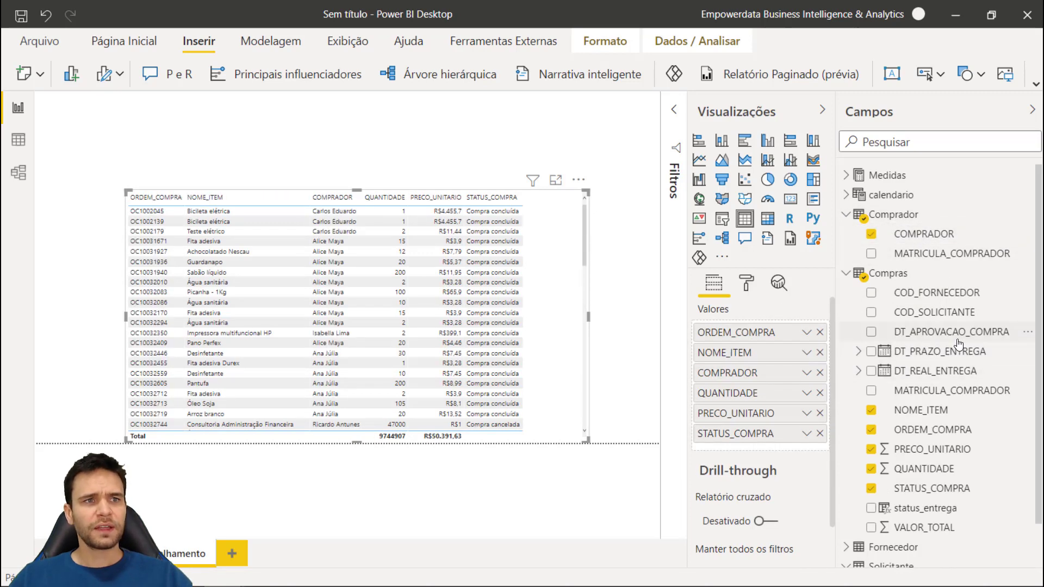
pyautogui.moveTo(941, 341); pyautogui.dragTo(761, 351)
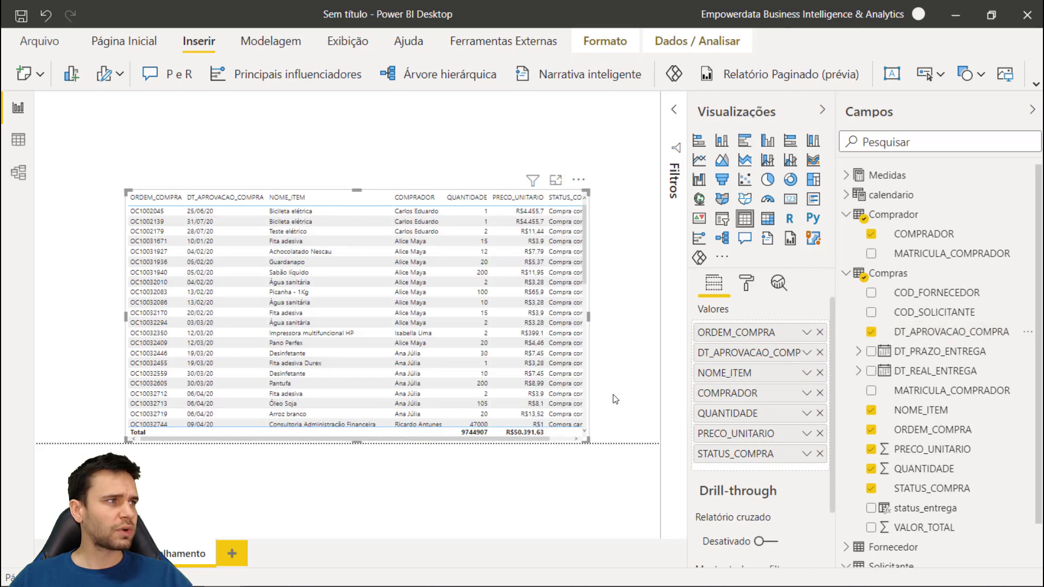
# Widen the table visual on both sides and add DEPARTAMENTO from Solicitante and FORNECEDOR from Fornecedor as its last columns
pyautogui.moveTo(122, 221); pyautogui.dragTo(36, 221)
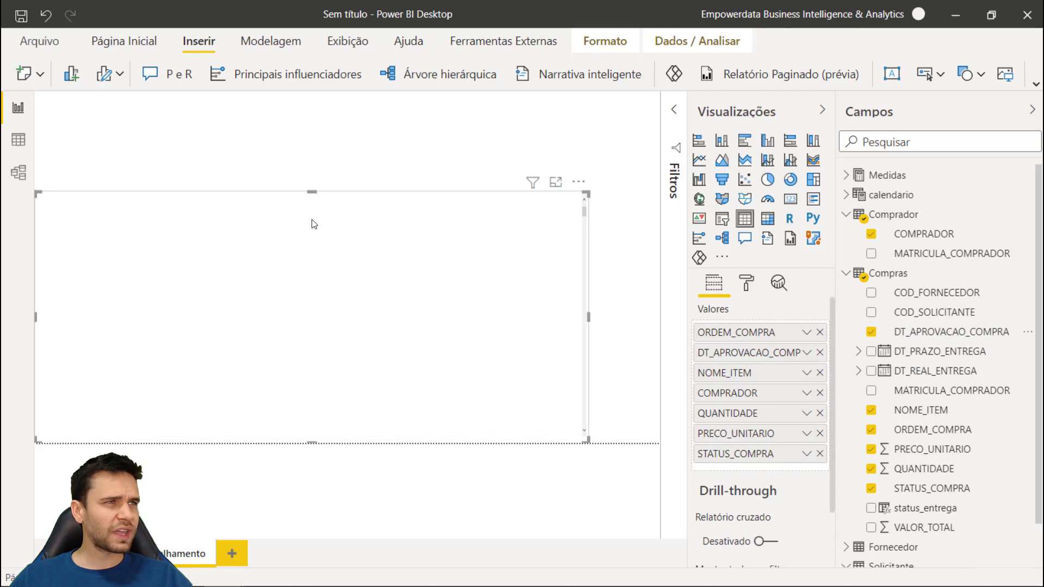
pyautogui.scroll(-1, 842, 483)
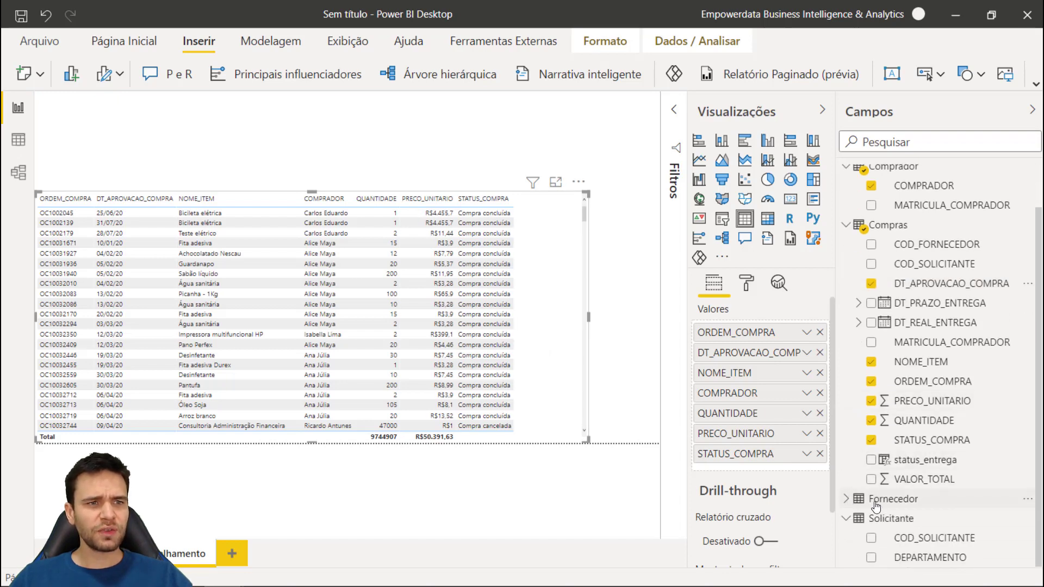
pyautogui.moveTo(926, 560); pyautogui.dragTo(757, 470)
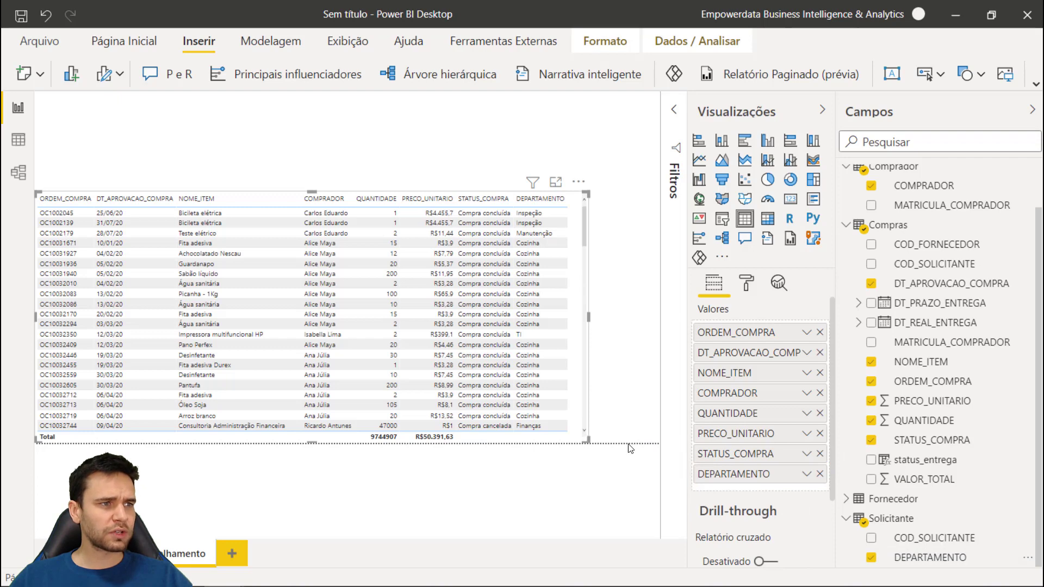
pyautogui.moveTo(595, 438); pyautogui.dragTo(660, 443)
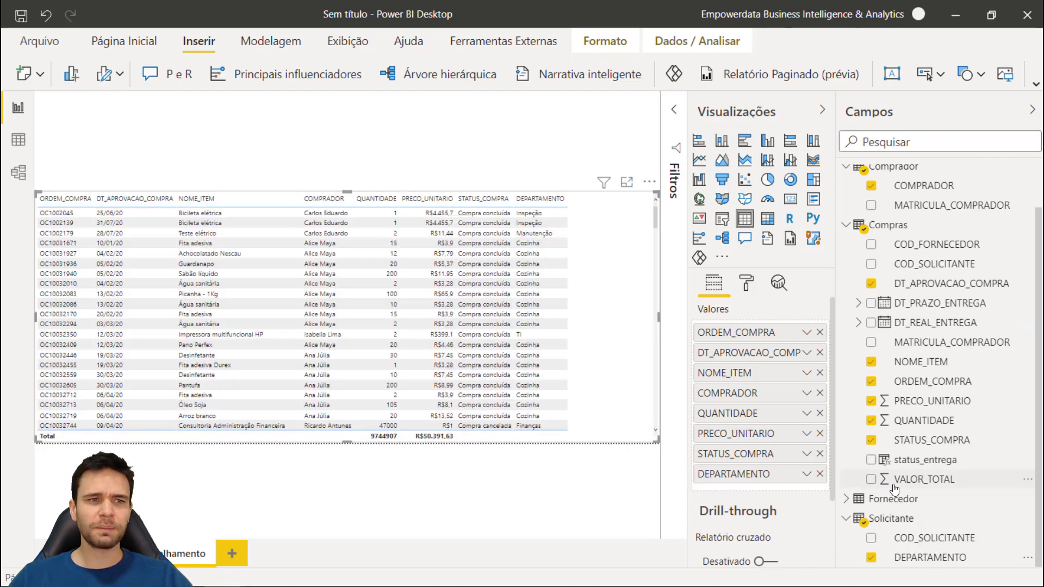
pyautogui.click(846, 499)
pyautogui.scroll(-1, 870, 499)
pyautogui.moveTo(925, 499); pyautogui.dragTo(613, 332)
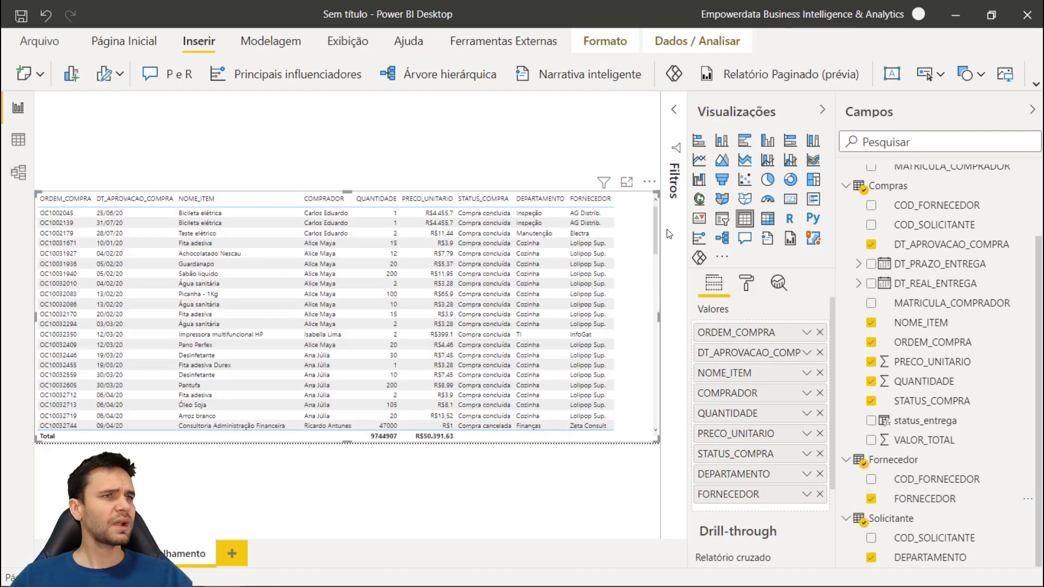
# Set the text size in the table visual's grid formatting to 13 pt
pyautogui.click(745, 284)
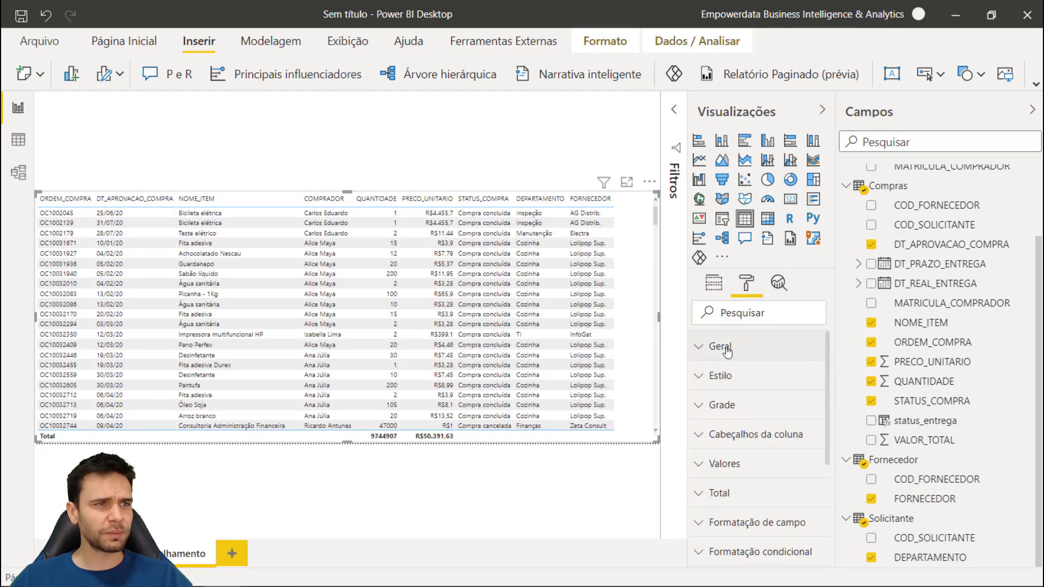
pyautogui.click(727, 351)
pyautogui.click(721, 346)
pyautogui.click(723, 373)
pyautogui.click(723, 373)
pyautogui.click(721, 403)
pyautogui.scroll(-3, 740, 484)
pyautogui.scroll(-3, 739, 484)
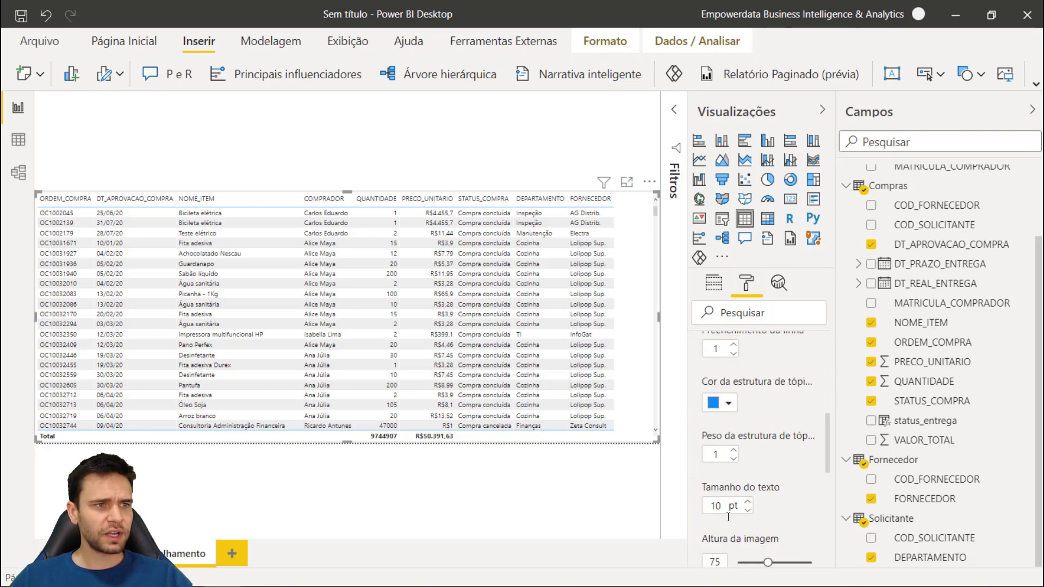
pyautogui.write('13')
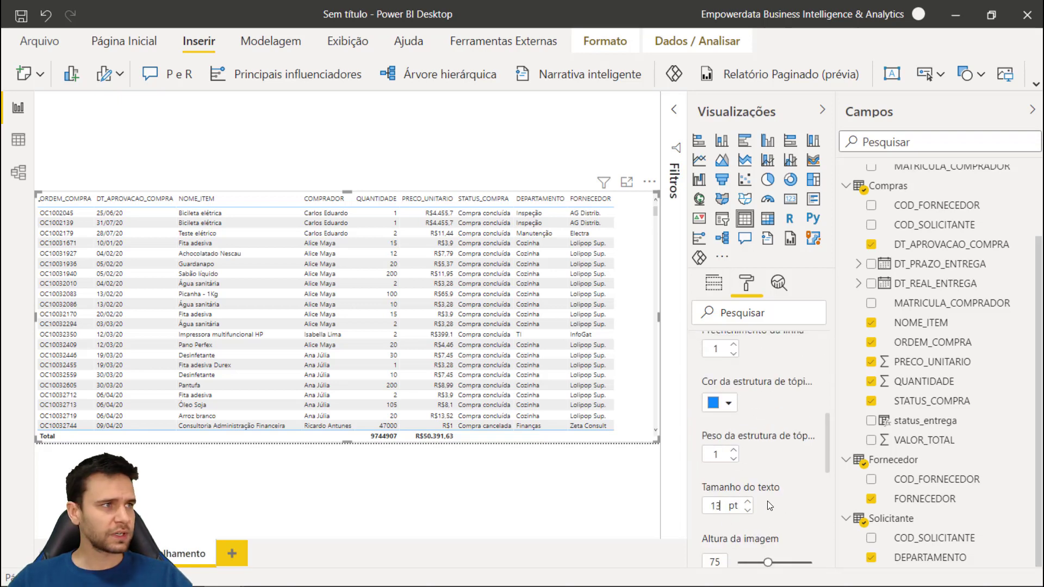
pyautogui.moveTo(375, 442); pyautogui.dragTo(348, 446)
pyautogui.scroll(6, 708, 428)
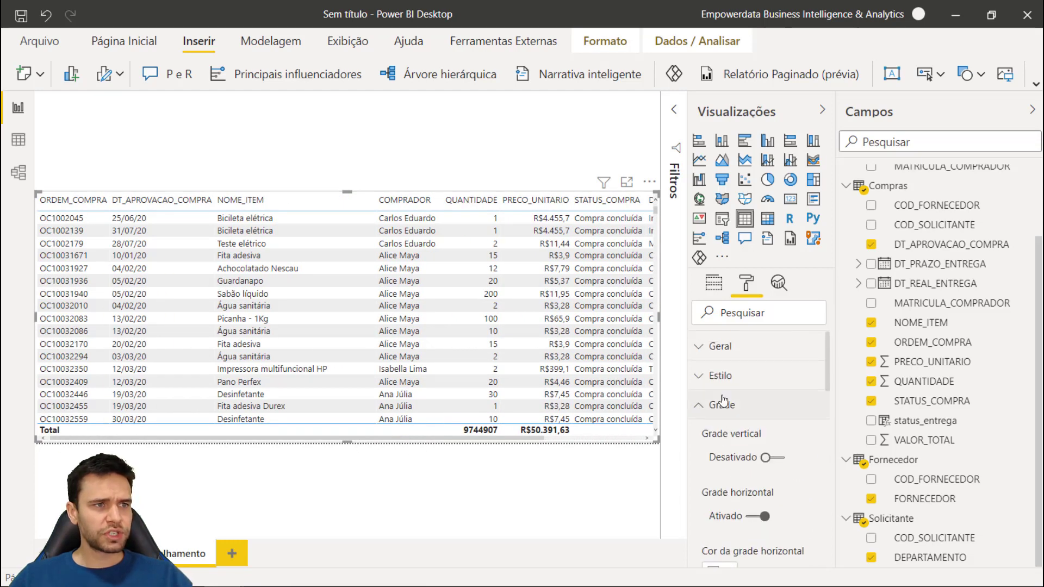
# Turn off the totals row of the table visual
pyautogui.click(722, 402)
pyautogui.click(737, 499)
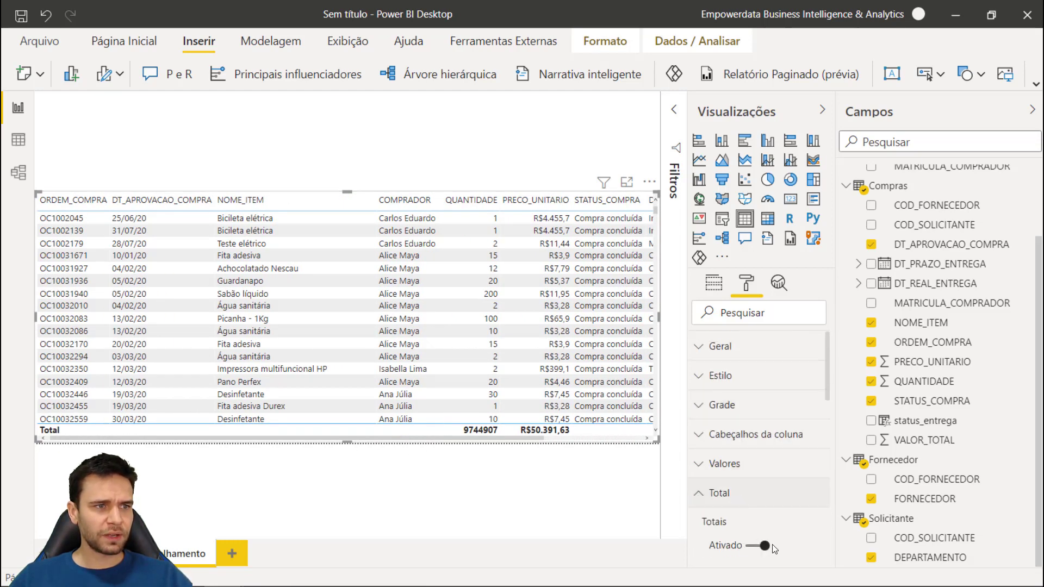
pyautogui.click(766, 545)
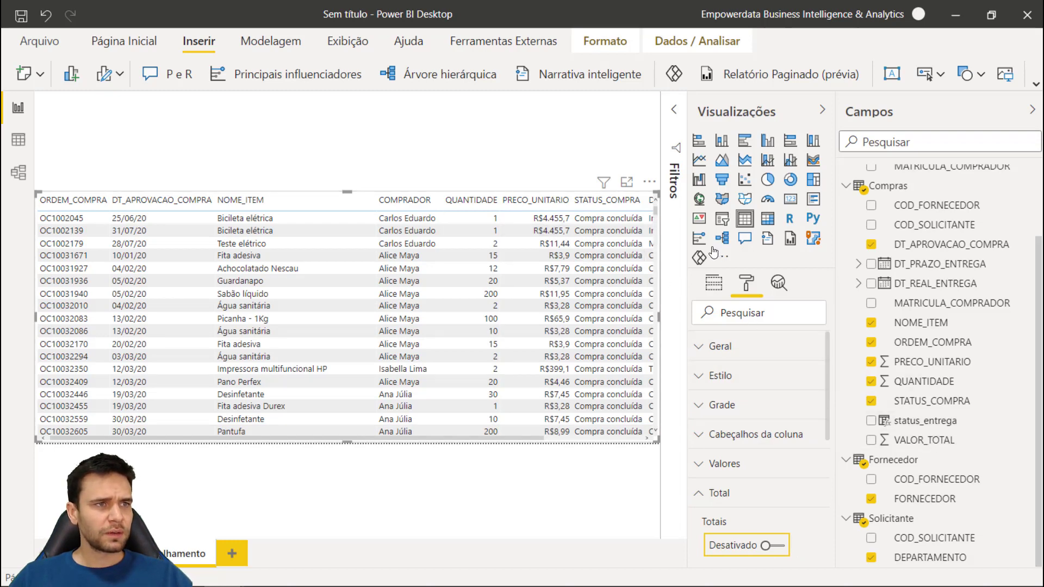
# Add VALOR_TOTAL from Compras to the table visual between PRECO_UNITARIO and STATUS_COMPRA
pyautogui.click(714, 282)
pyautogui.moveTo(924, 440); pyautogui.dragTo(778, 454)
pyautogui.moveTo(469, 439); pyautogui.dragTo(435, 437)
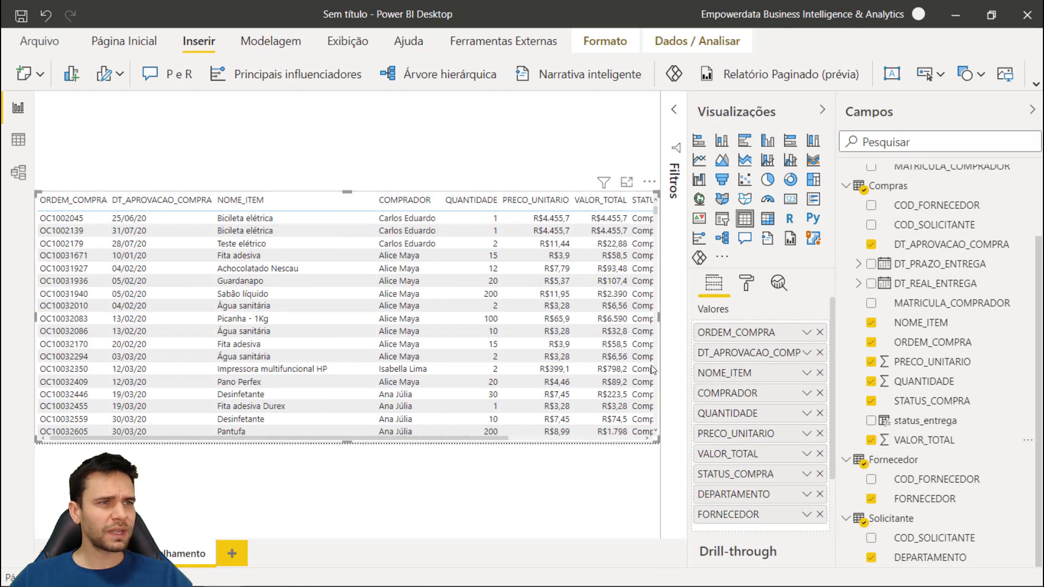
# Rename the DT_APROVACAO_COMPRA column of the table visual as Aprovacao
pyautogui.doubleClick(732, 355)
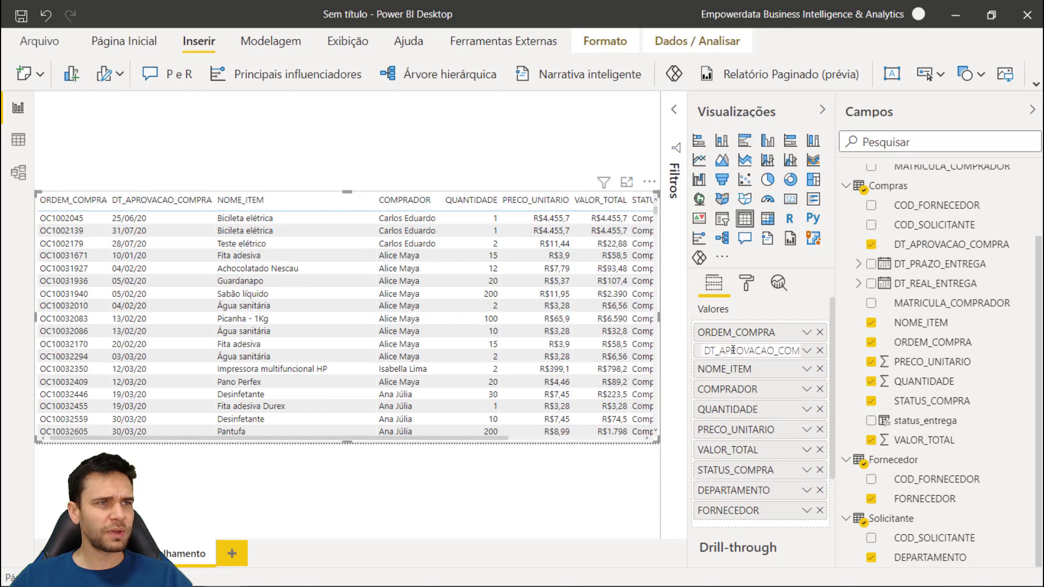
pyautogui.write('da')
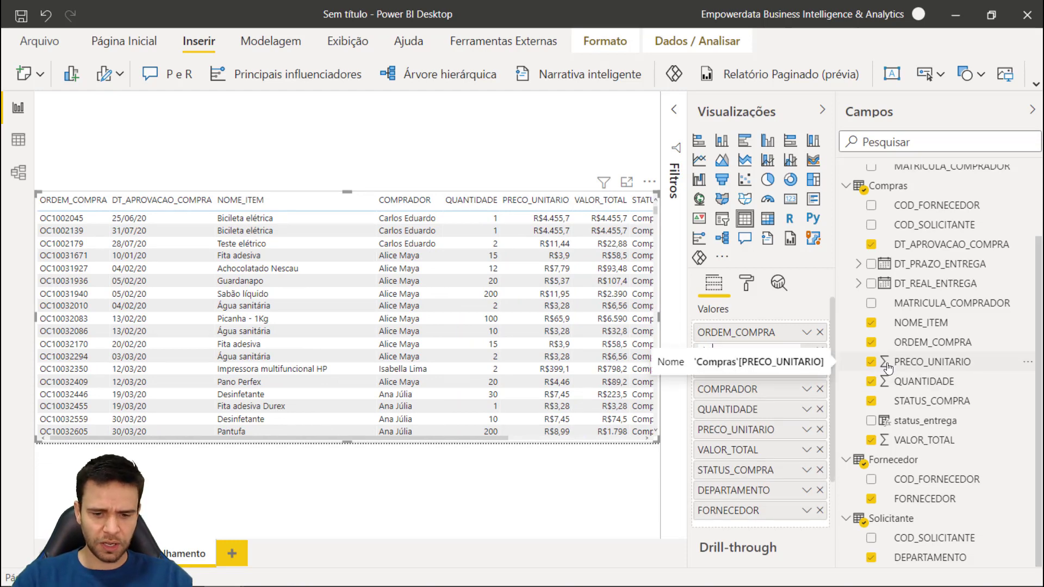
pyautogui.press('Return')
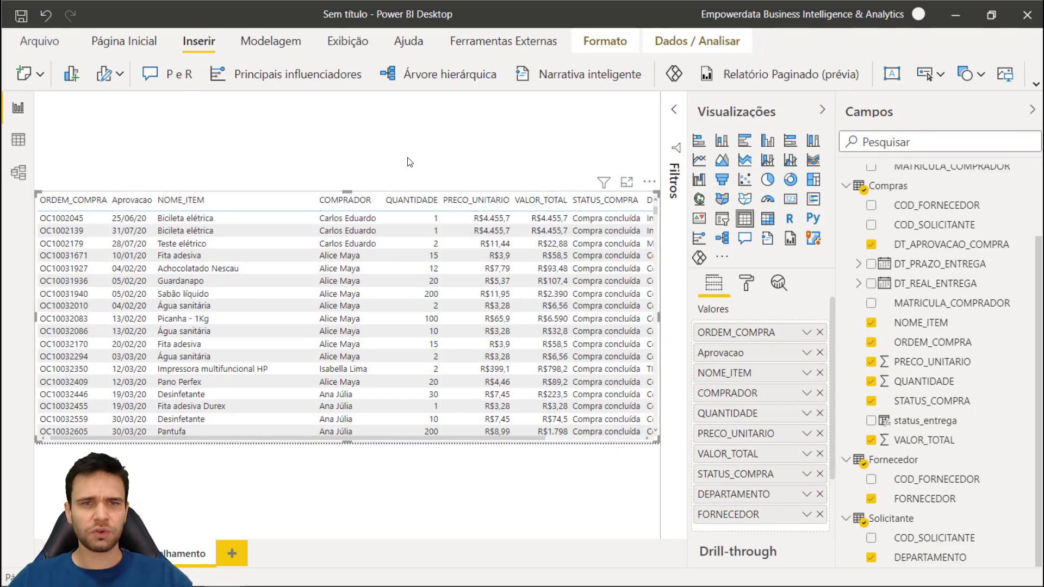
pyautogui.click(375, 163)
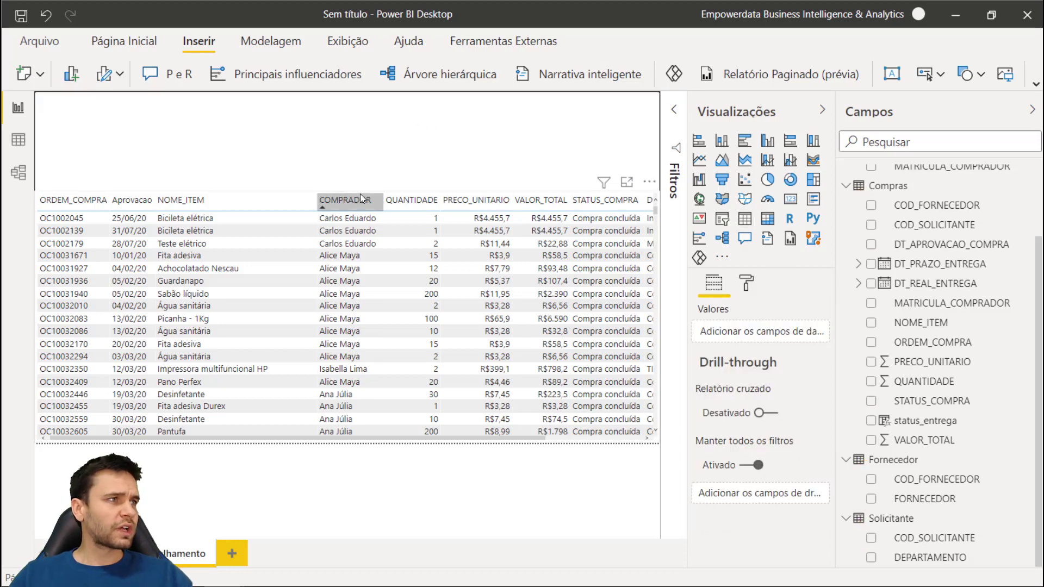
# Sort the table visual by COMPRADOR in ascending order, and resize it slightly taller with a narrower NOME_ITEM column
pyautogui.click(360, 194)
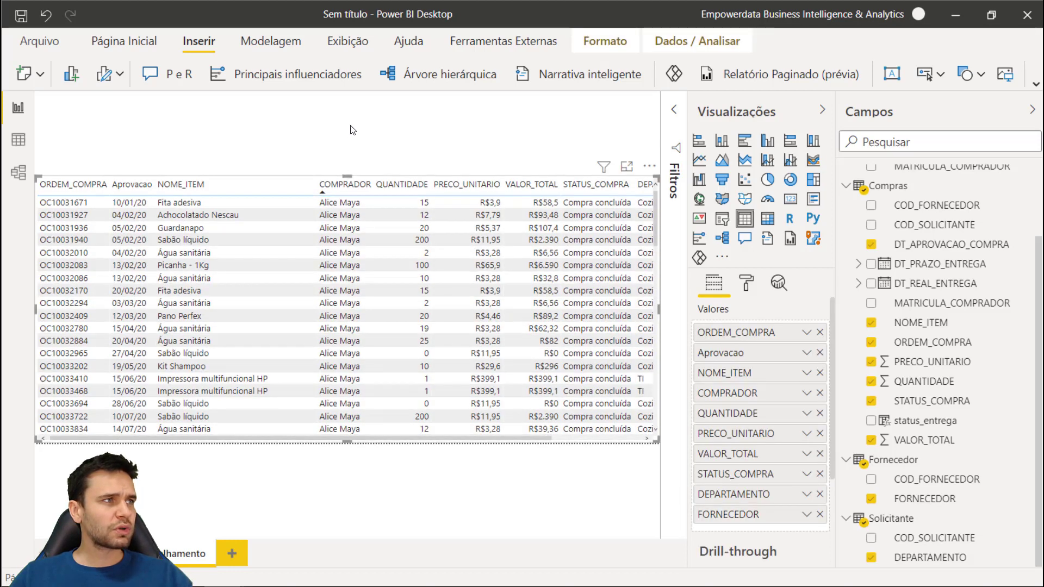
pyautogui.click(351, 129)
pyautogui.moveTo(318, 188); pyautogui.dragTo(276, 188)
# Turn off automatic word wrap for the table visual's column headers
pyautogui.click(747, 283)
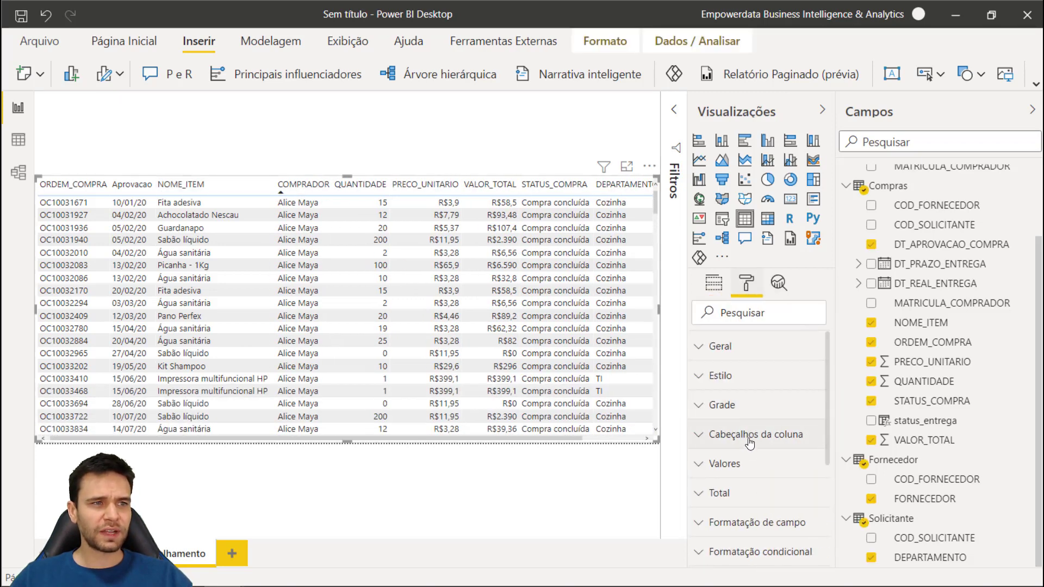
pyautogui.click(749, 446)
pyautogui.scroll(-5, 753, 454)
pyautogui.scroll(-1, 765, 484)
pyautogui.click(765, 449)
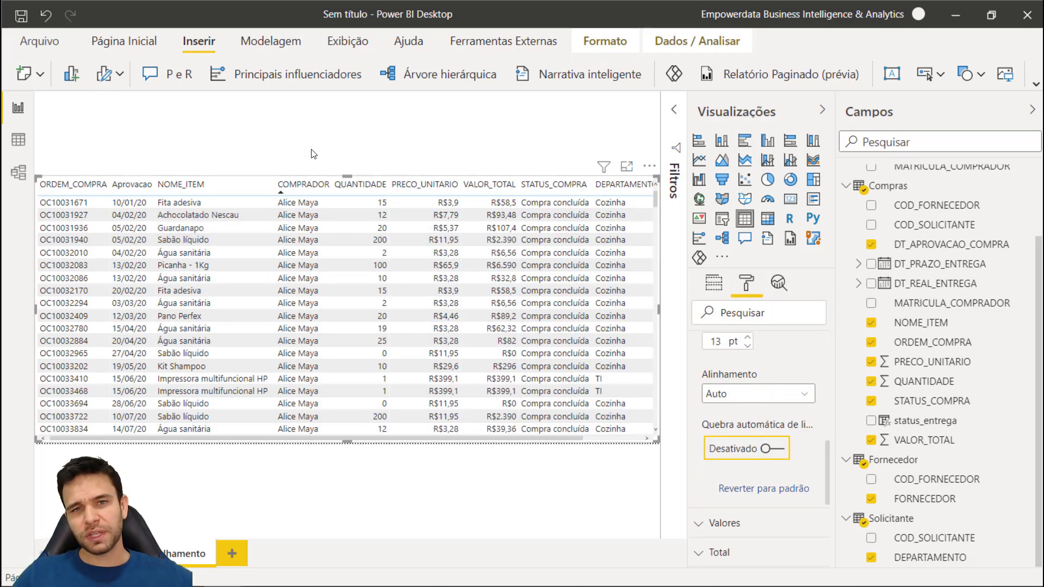
pyautogui.click(362, 127)
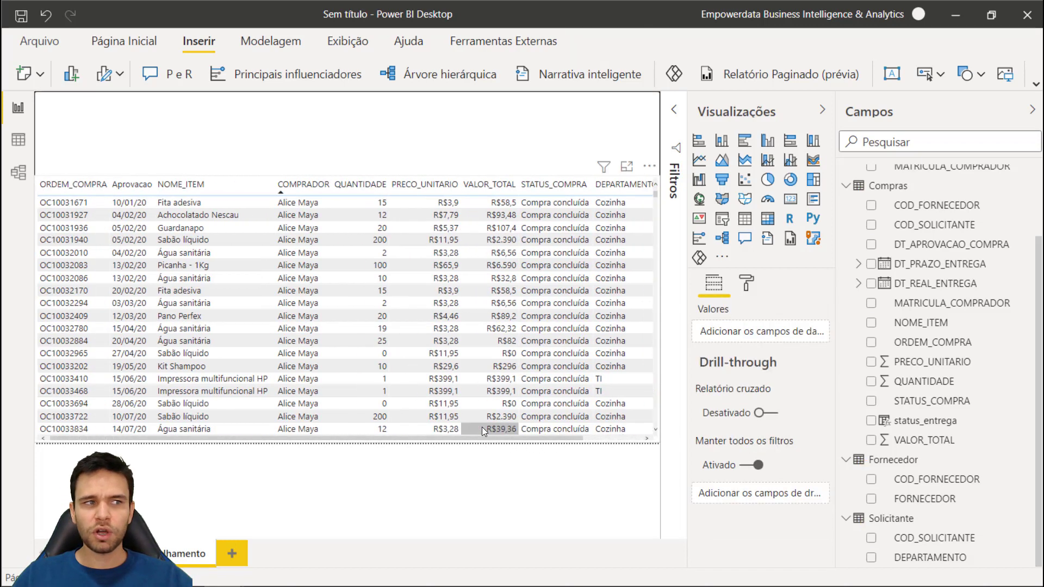
pyautogui.click(432, 417)
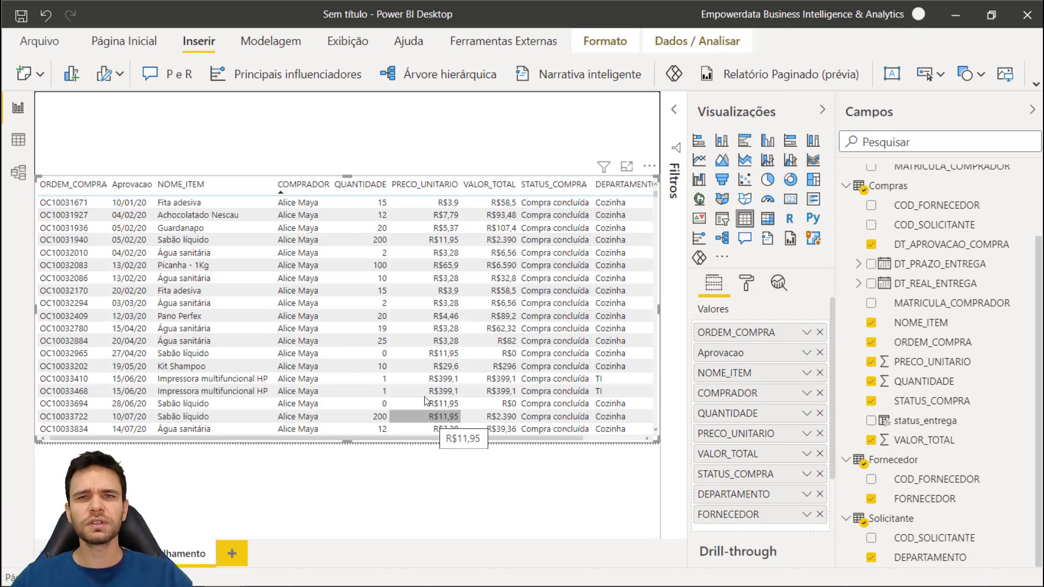
pyautogui.click(446, 148)
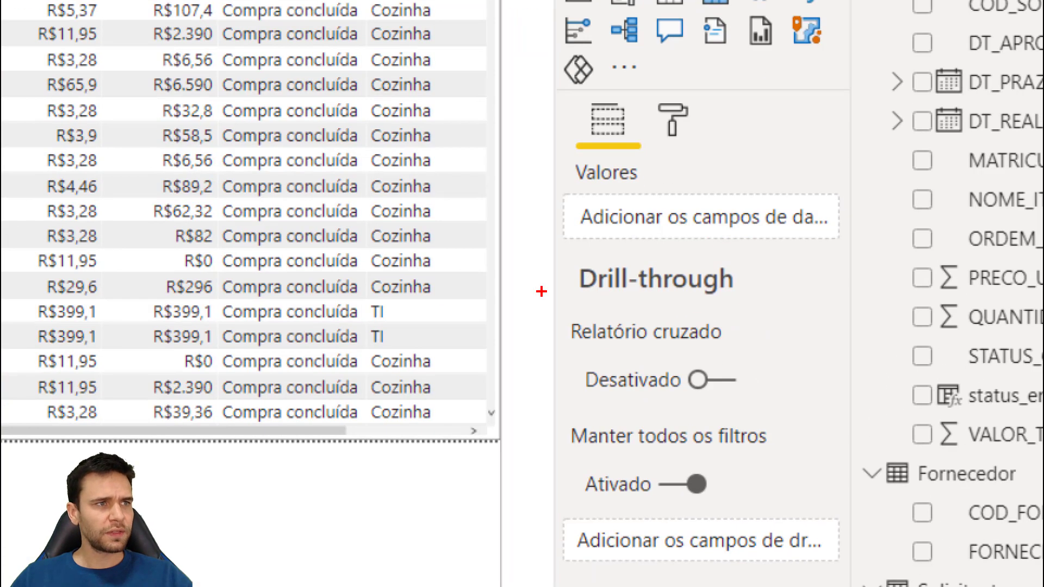
pyautogui.moveTo(541, 292)
pyautogui.mouseDown()
pyautogui.moveTo(794, 292)
pyautogui.moveTo(618, 390)
pyautogui.moveTo(857, 405)
pyautogui.mouseUp()
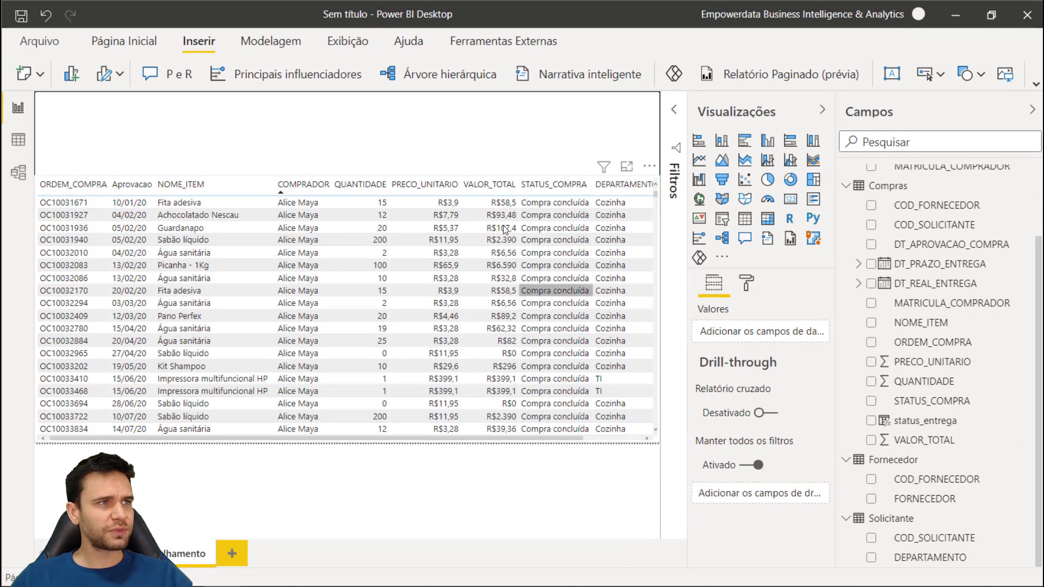
# Enable cross-report drill-through on the detalhamento page and add COMPRADOR from the Comprador table as its drill-through field
pyautogui.click(764, 414)
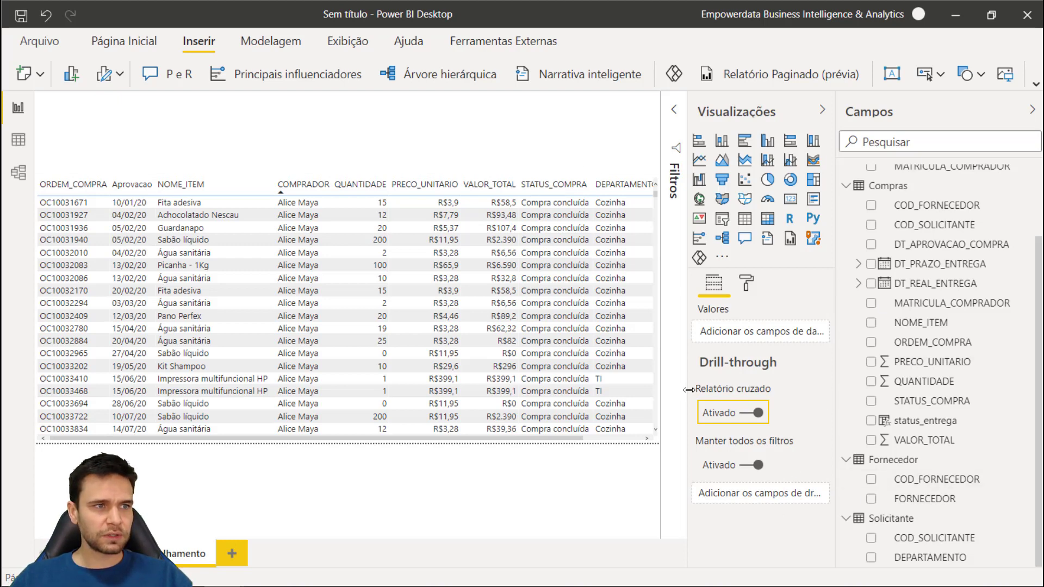
pyautogui.moveTo(689, 389); pyautogui.dragTo(613, 385)
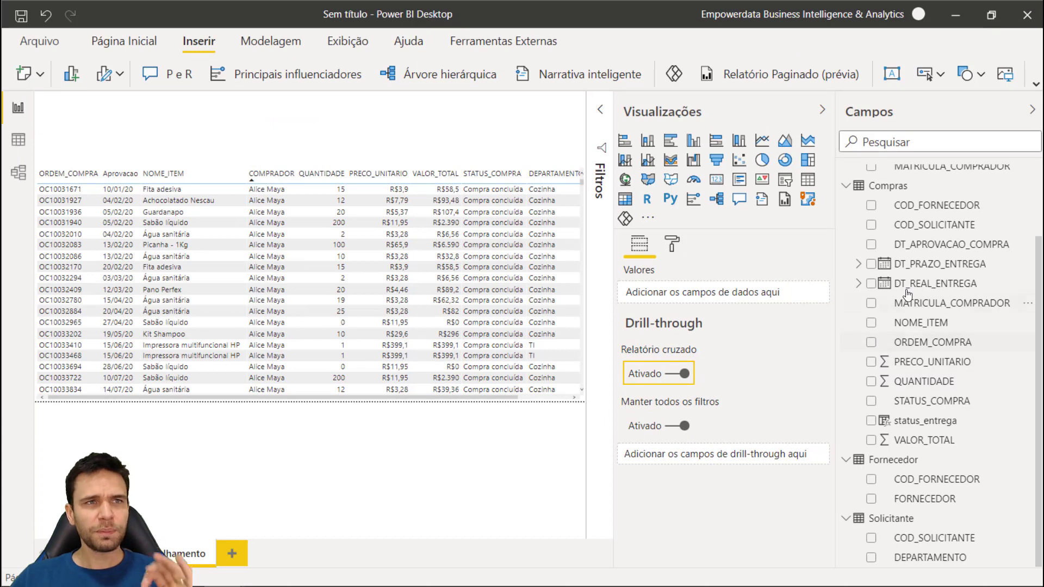
pyautogui.scroll(3, 908, 296)
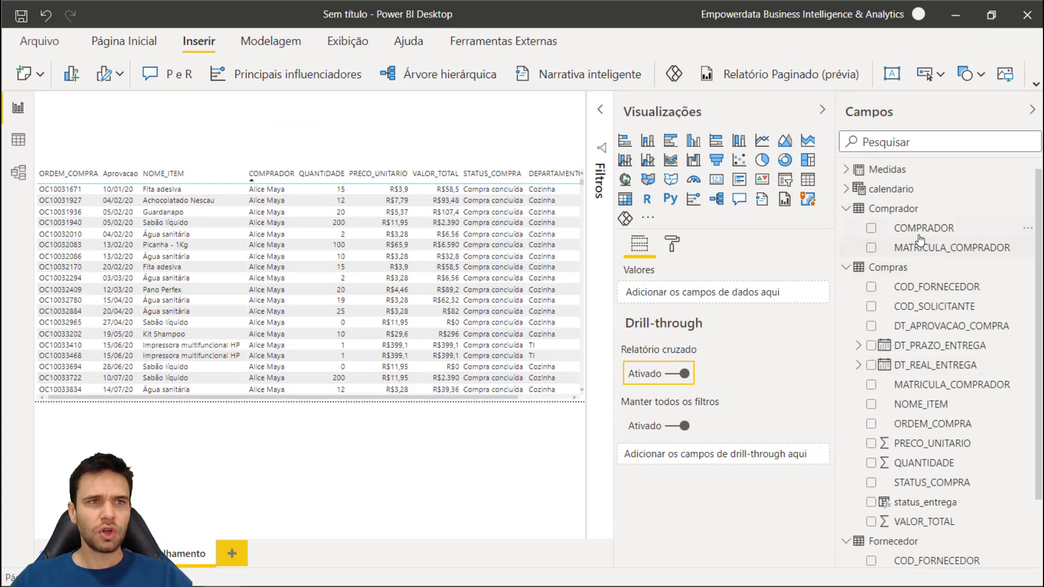
pyautogui.moveTo(924, 231); pyautogui.dragTo(690, 462)
pyautogui.scroll(-3, 737, 476)
pyautogui.scroll(3, 699, 339)
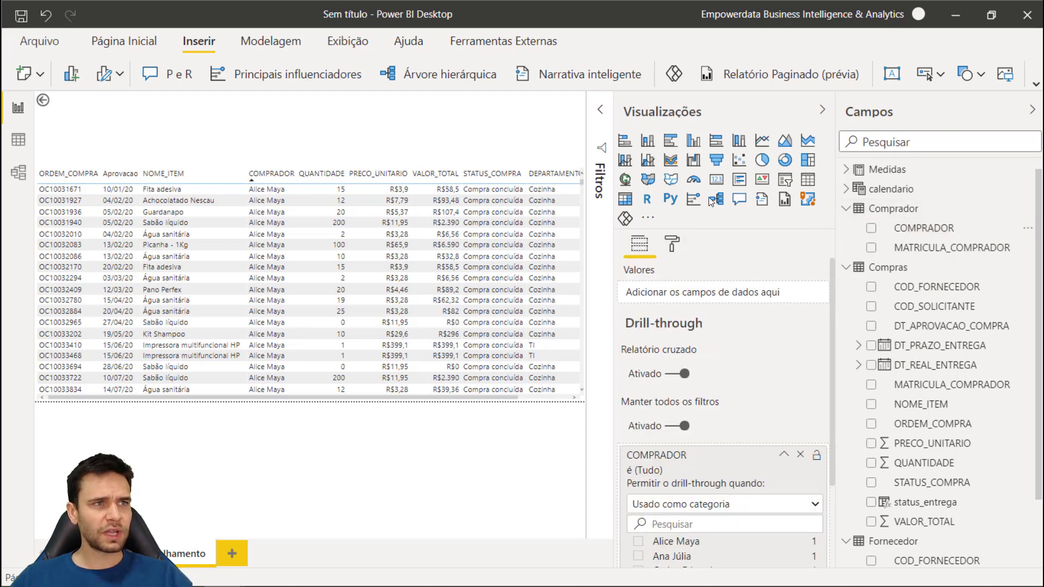
# On the dashboard page, drill through to detalhamento from the longest bar of the Quantidade de Compras por Comprador chart
pyautogui.moveTo(614, 125); pyautogui.dragTo(688, 198)
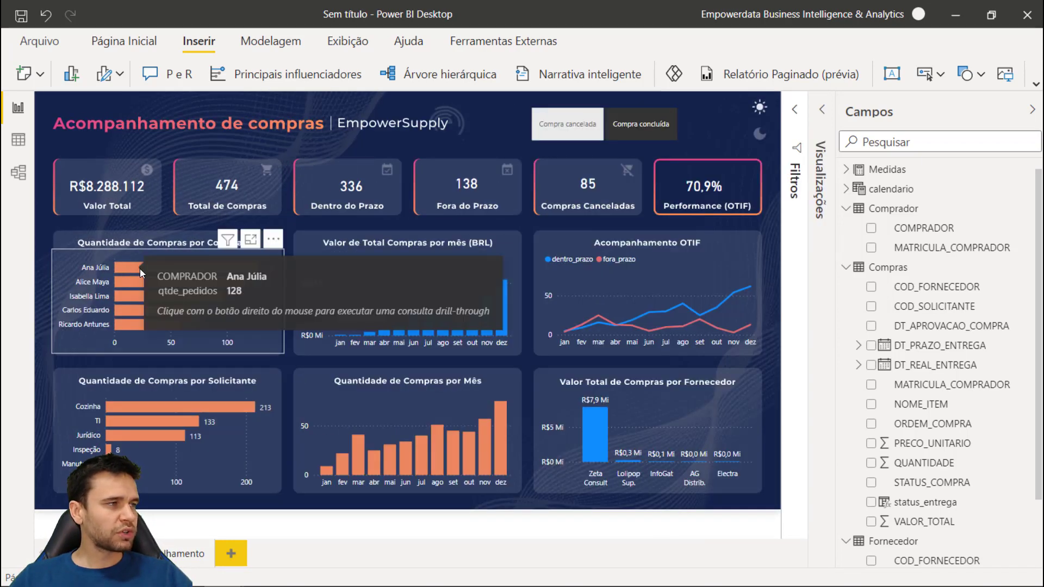
pyautogui.rightClick(148, 268)
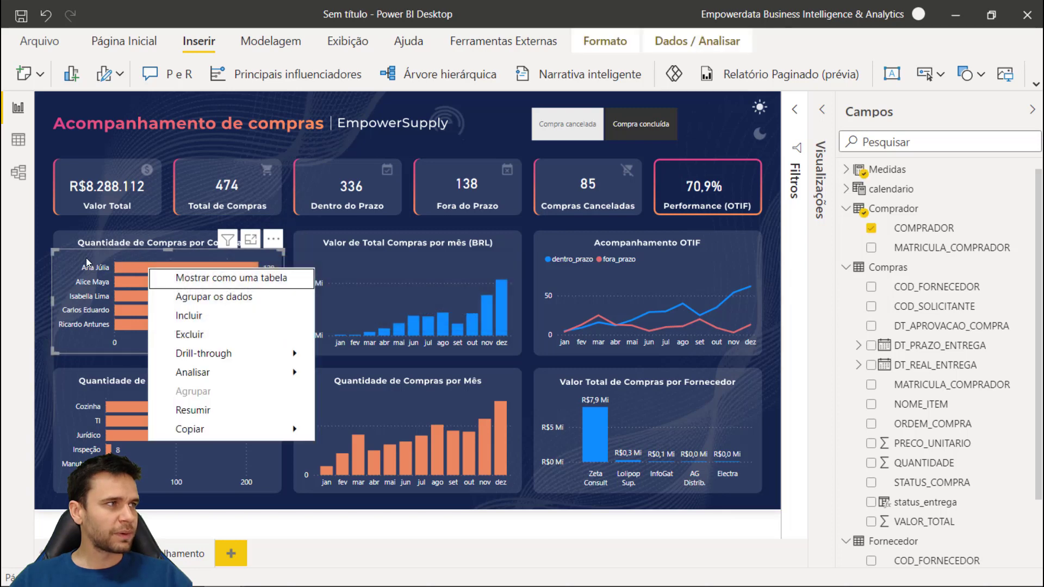
pyautogui.click(44, 225)
pyautogui.moveTo(145, 267)
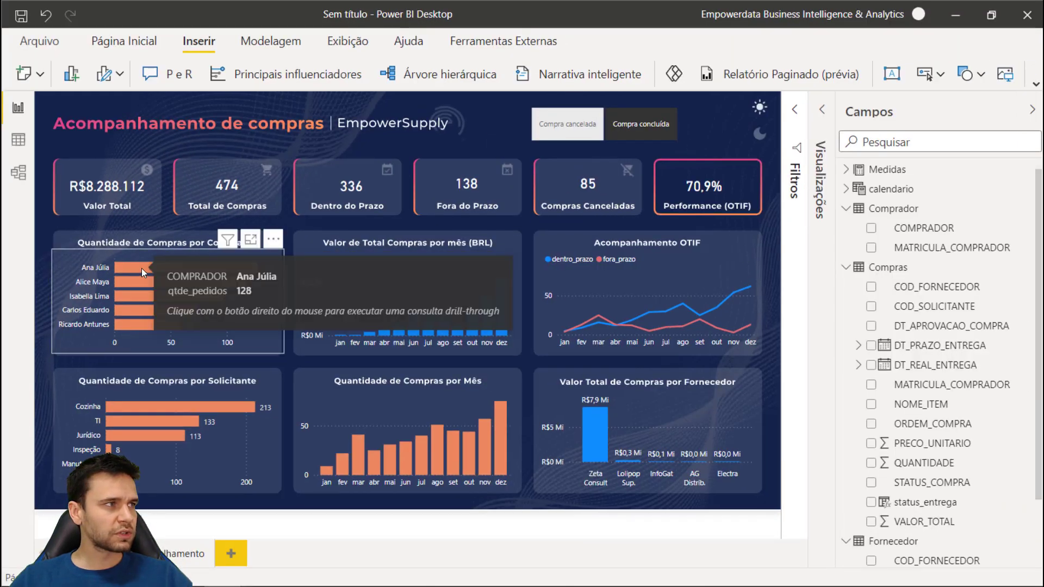
pyautogui.rightClick(139, 272)
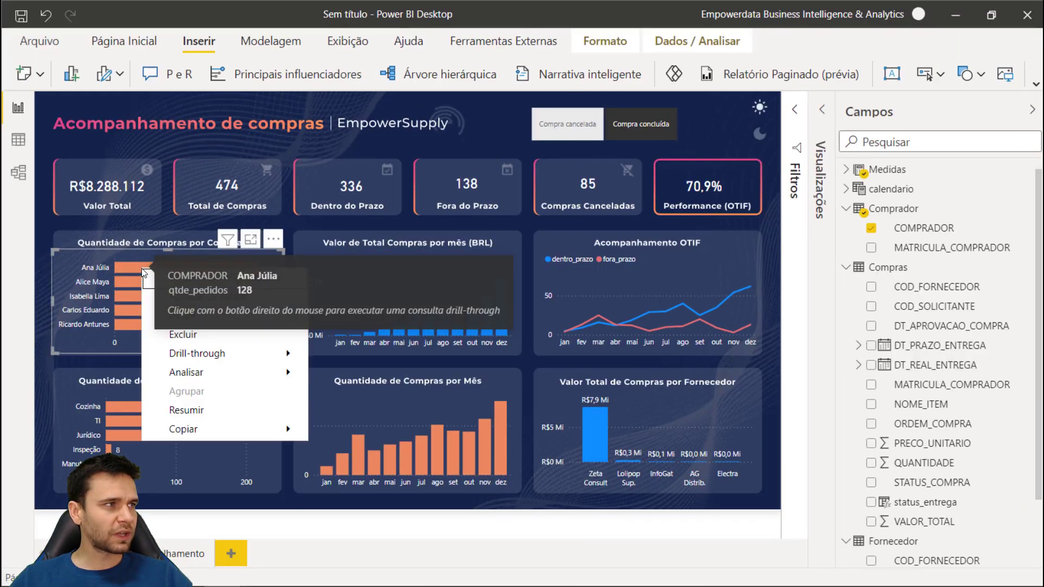
pyautogui.moveTo(262, 354)
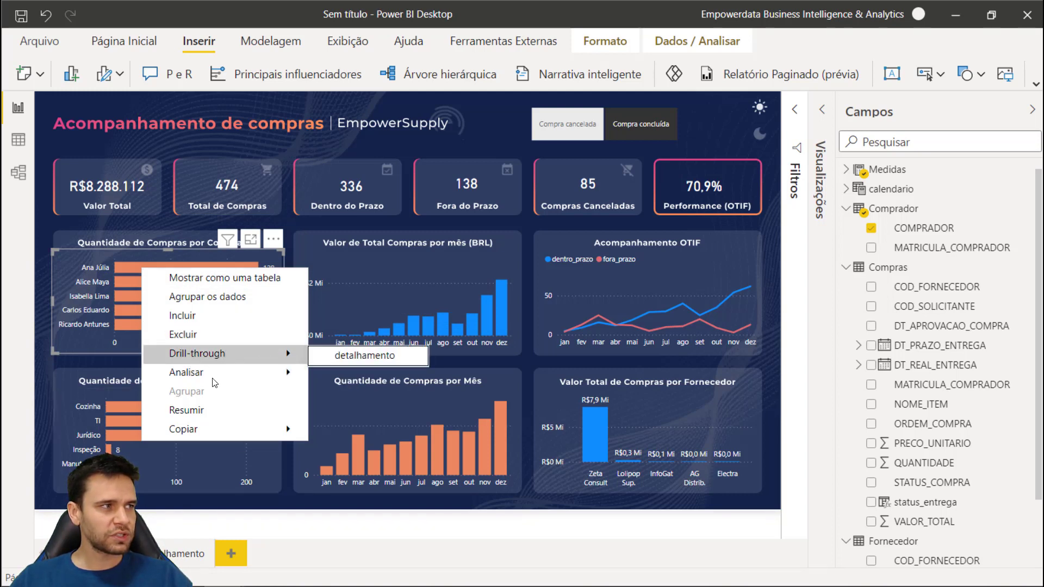
pyautogui.click(354, 355)
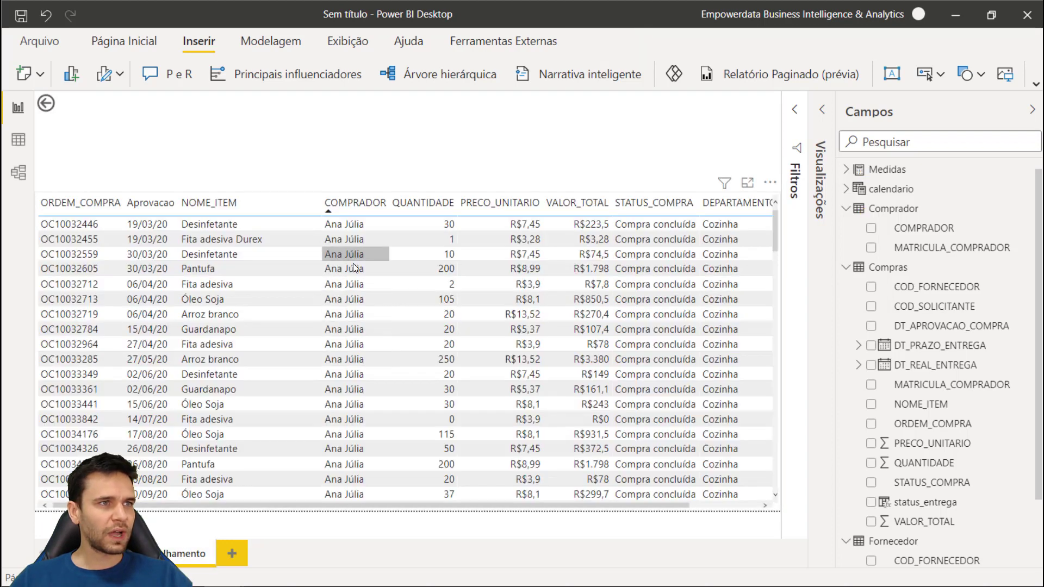
# Examine the buyer's purchases in the detalhamento table and return to the dashboard page with the back button
pyautogui.scroll(-10, 351, 272)
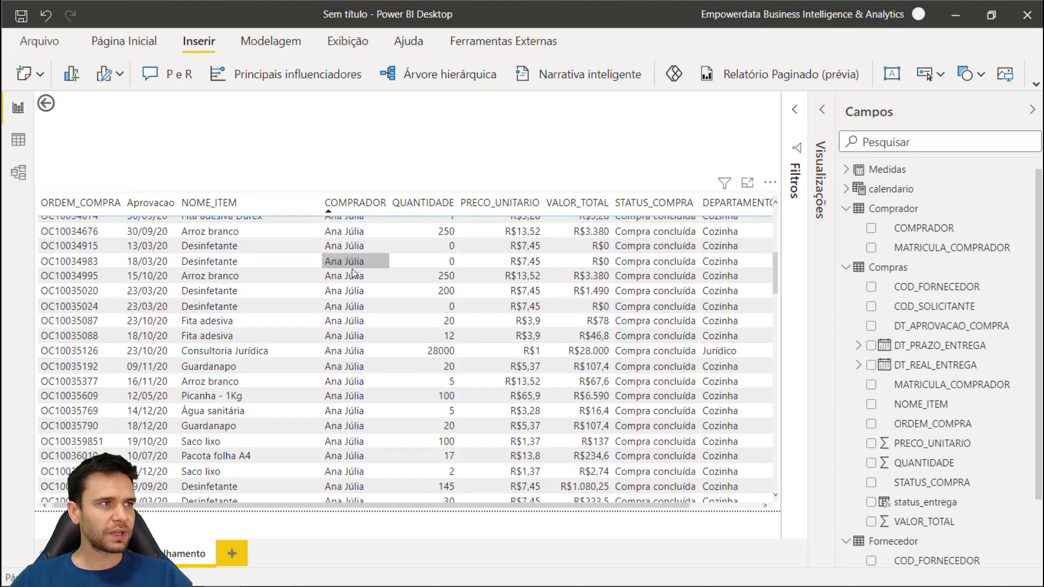
pyautogui.scroll(10, 353, 283)
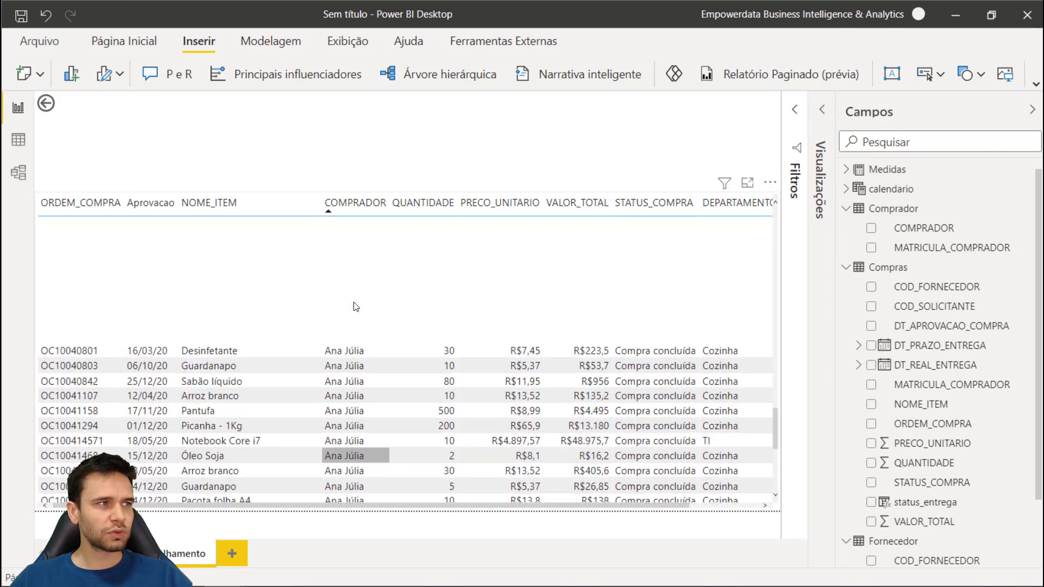
pyautogui.scroll(4, 354, 306)
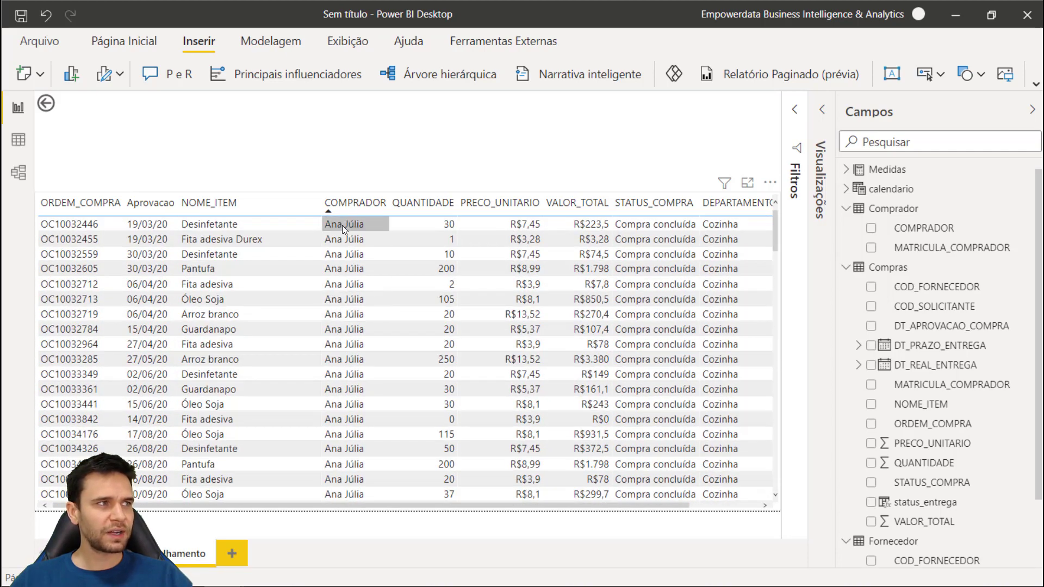
pyautogui.click(50, 105)
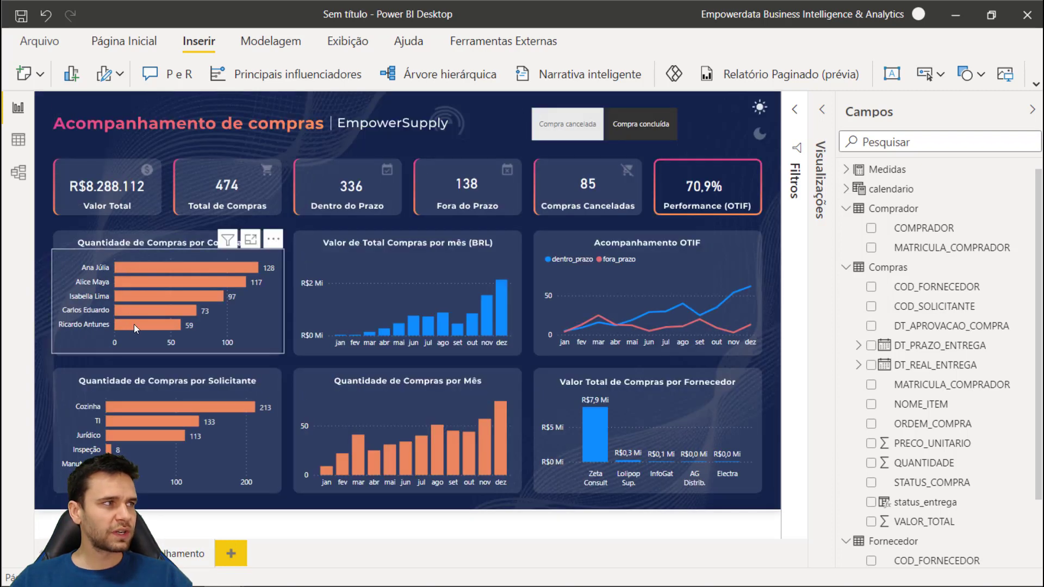
# Drill through to detalhamento from the shortest bar of the Quantidade de Compras por Comprador chart, check the listed purchases and return to the dashboard
pyautogui.rightClick(134, 324)
pyautogui.moveTo(285, 416)
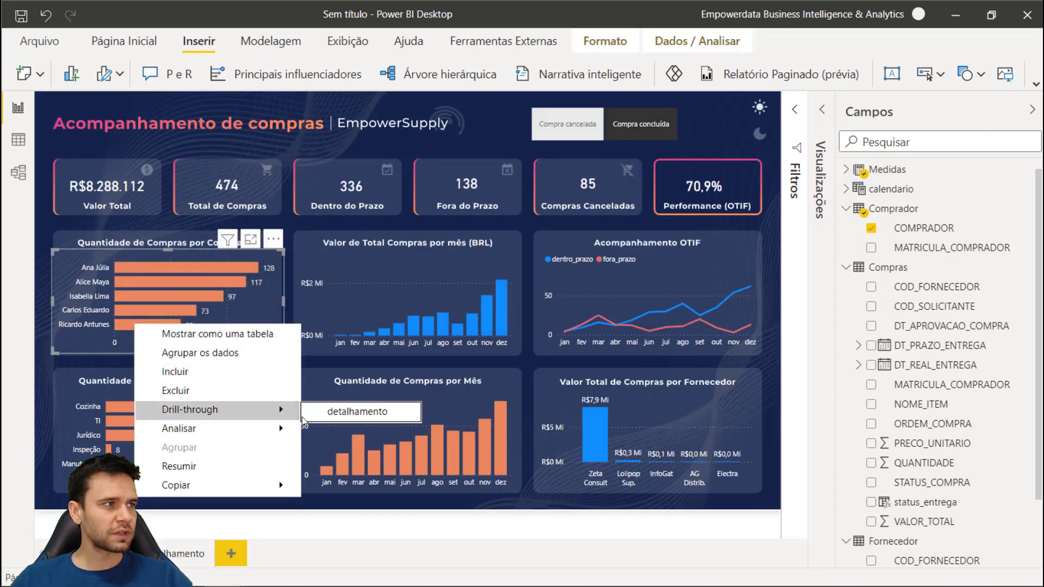
pyautogui.click(340, 412)
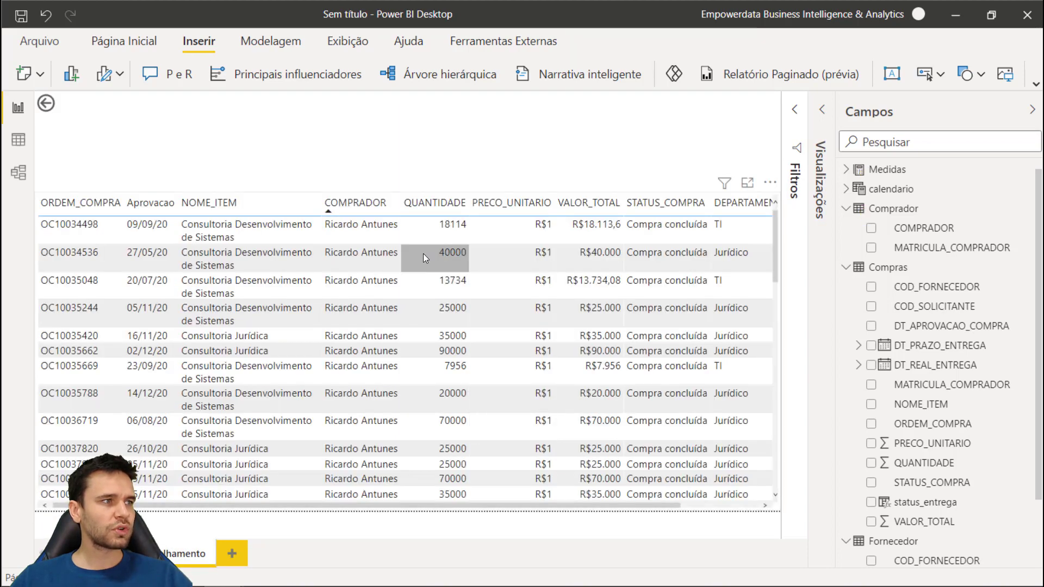
pyautogui.scroll(-15, 389, 284)
pyautogui.scroll(15, 388, 287)
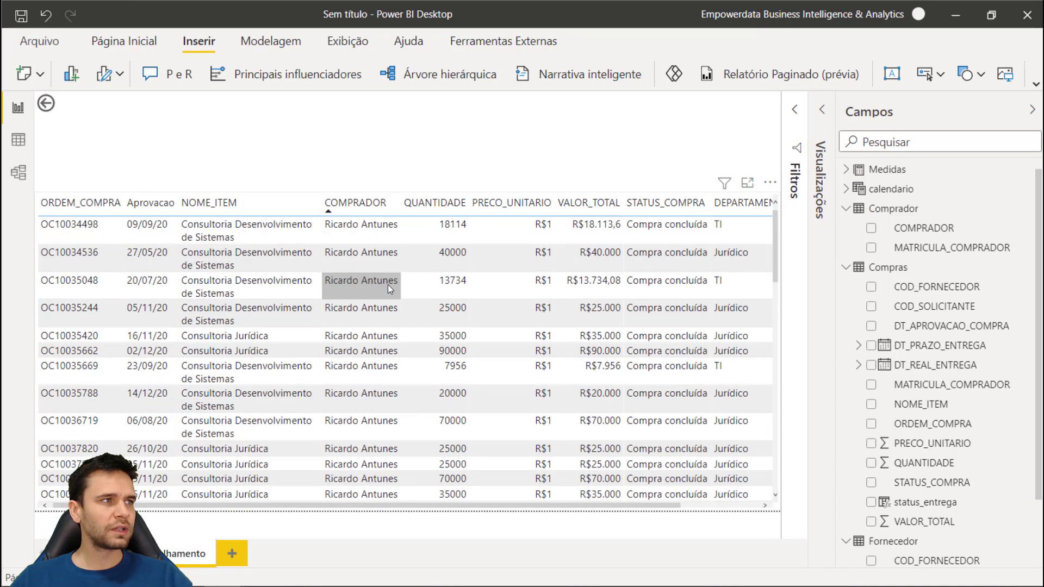
pyautogui.keyDown('ctrl'); pyautogui.click(79, 102); pyautogui.keyUp('ctrl')
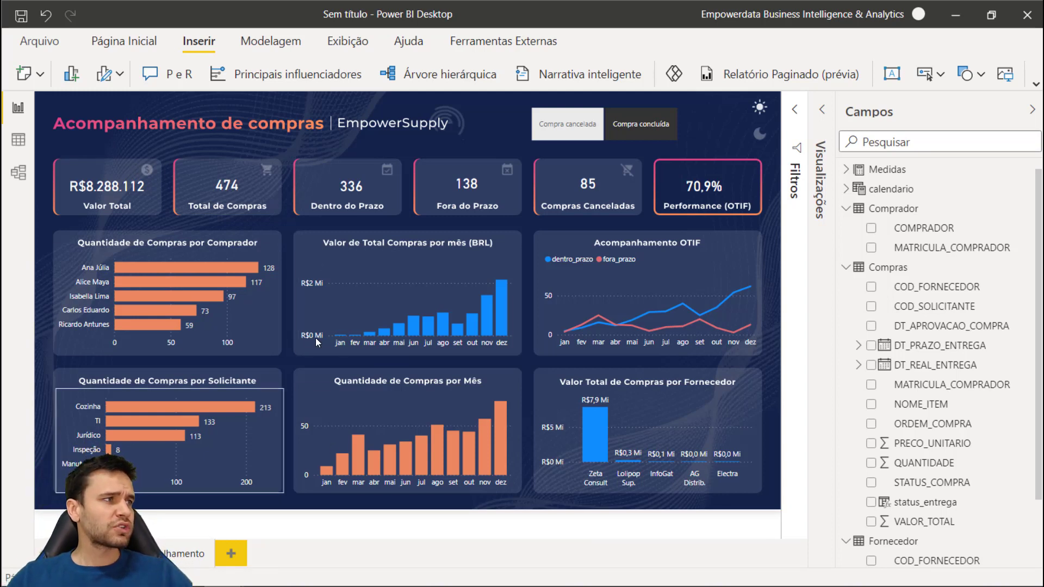
# Check whether the Cozinha bar of the Quantidade de Compras por Solicitante chart offers drill-through, and reopen the detalhamento page
pyautogui.rightClick(130, 404)
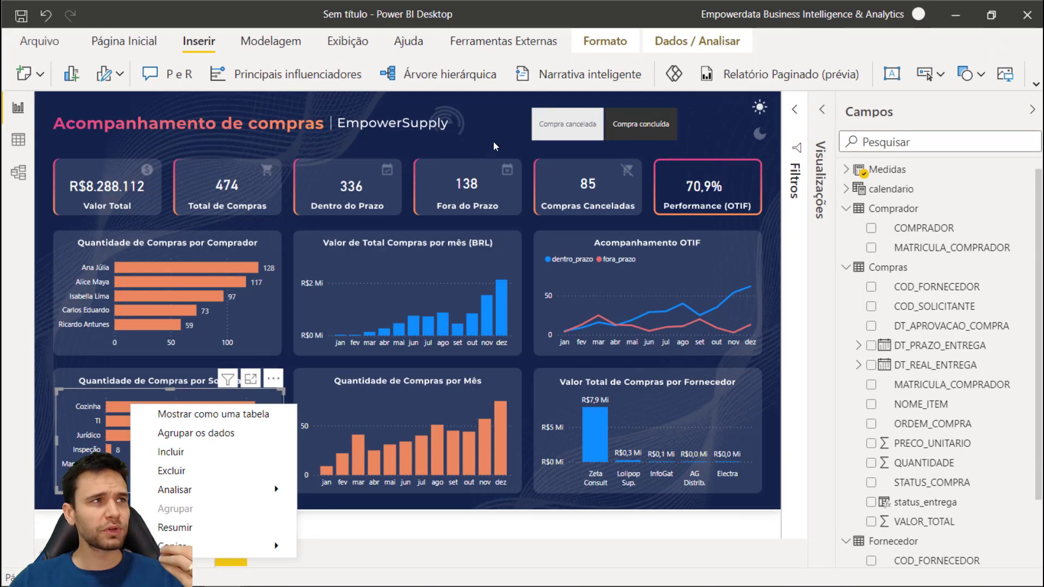
pyautogui.click(494, 141)
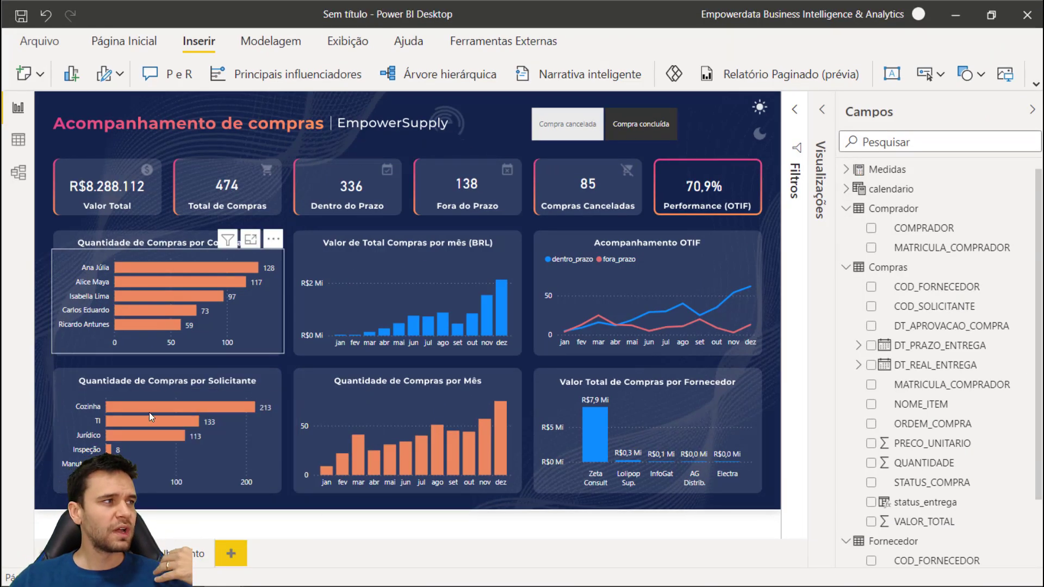
pyautogui.click(193, 554)
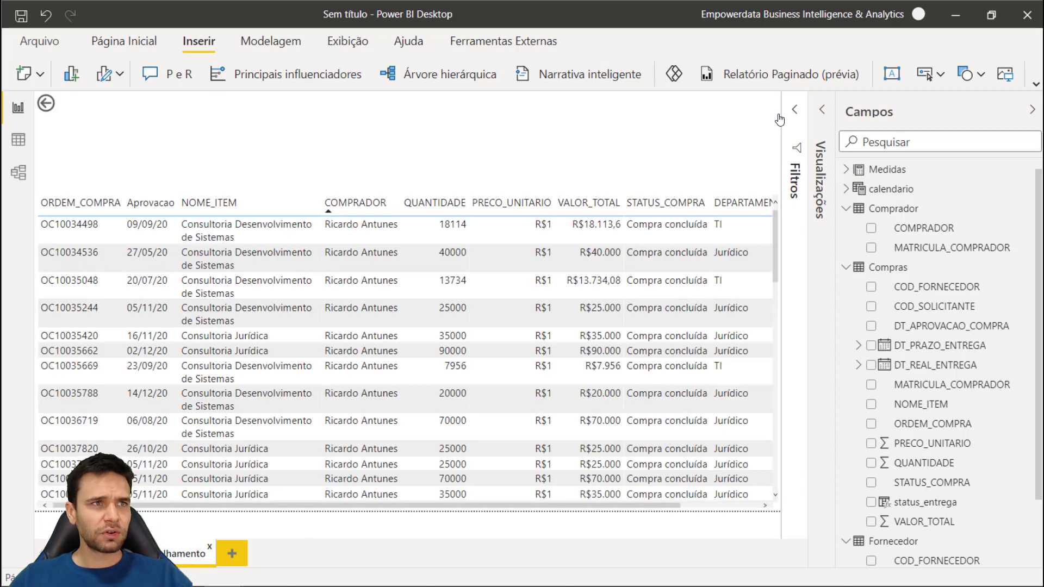
# Add the mes field from the calendario table to the detalhamento page's drill-through fields
pyautogui.click(821, 109)
pyautogui.scroll(-4, 729, 447)
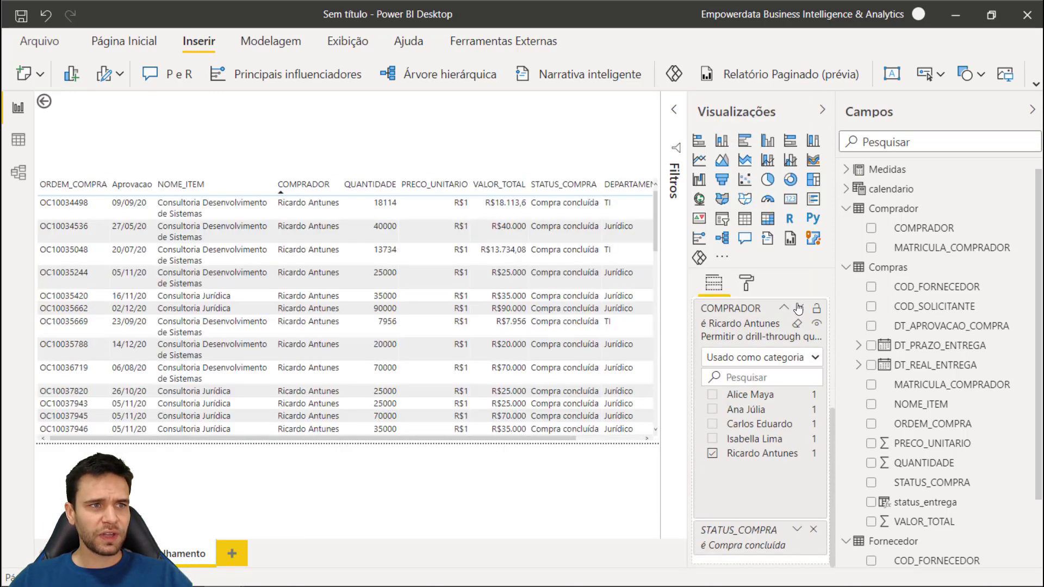
pyautogui.click(787, 307)
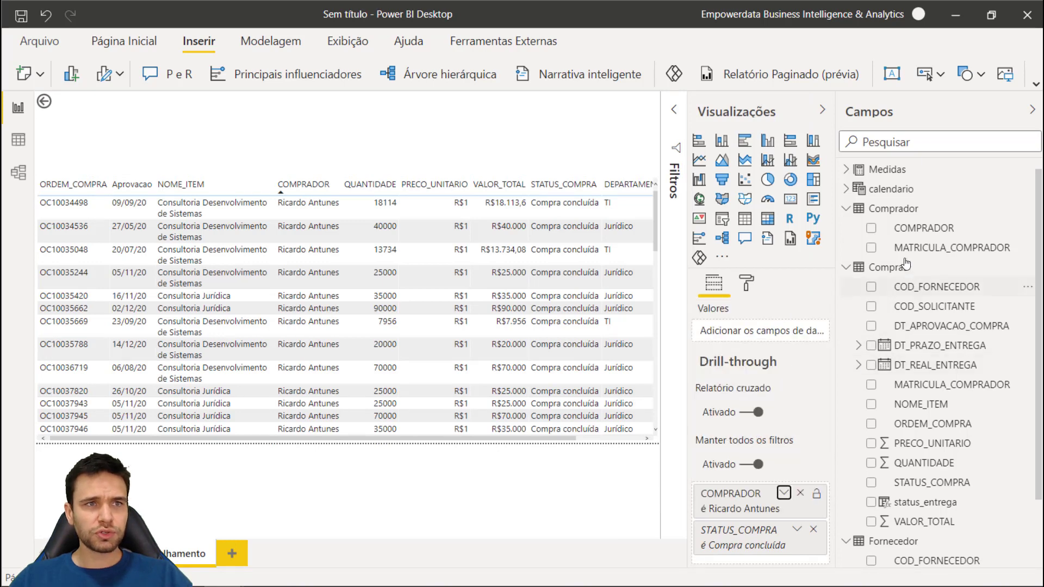
pyautogui.click(846, 209)
pyautogui.click(846, 189)
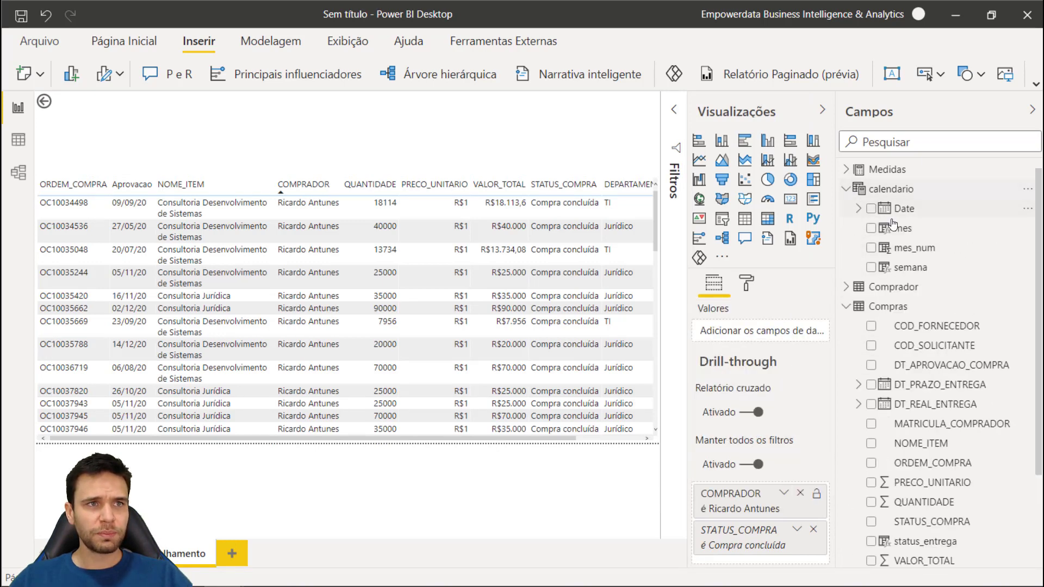
pyautogui.moveTo(903, 234); pyautogui.dragTo(766, 554)
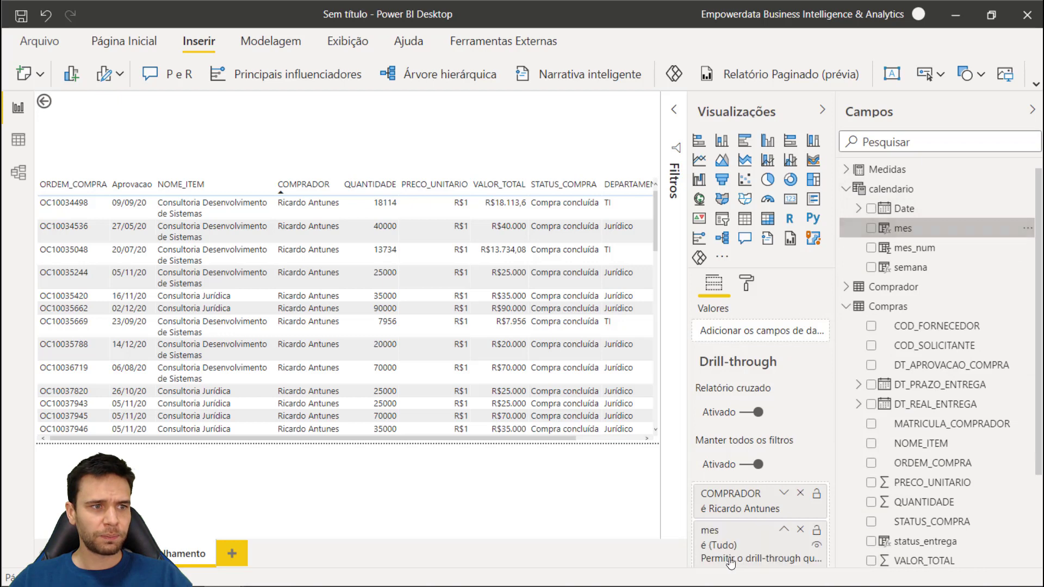
# Add the FORNECEDOR field from Fornecedor and the DEPARTAMENTO field from Solicitante to the page's drill-through fields
pyautogui.click(846, 189)
pyautogui.scroll(-1, 893, 314)
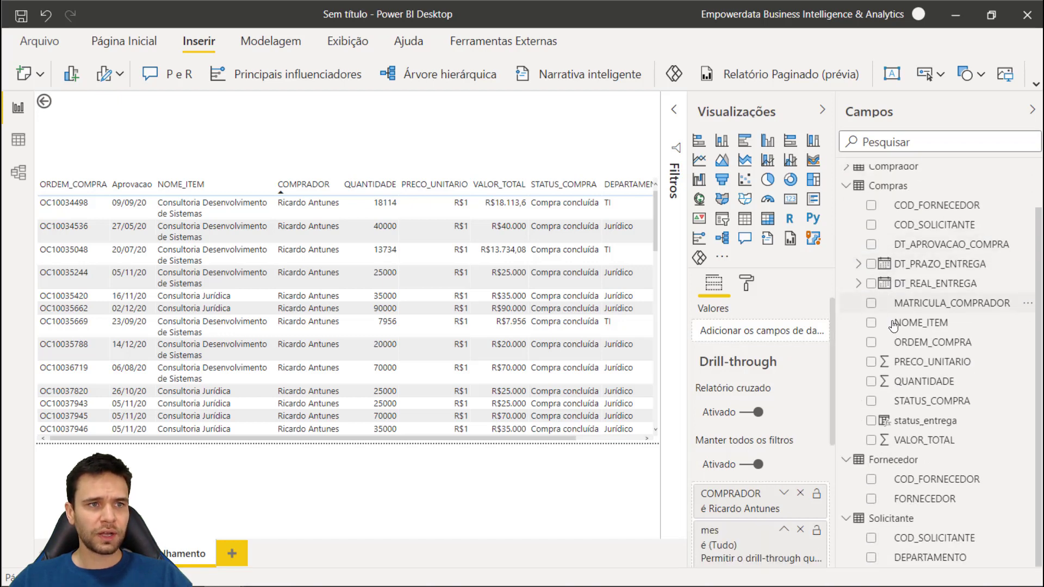
pyautogui.moveTo(922, 507); pyautogui.dragTo(800, 489)
pyautogui.scroll(-2, 802, 475)
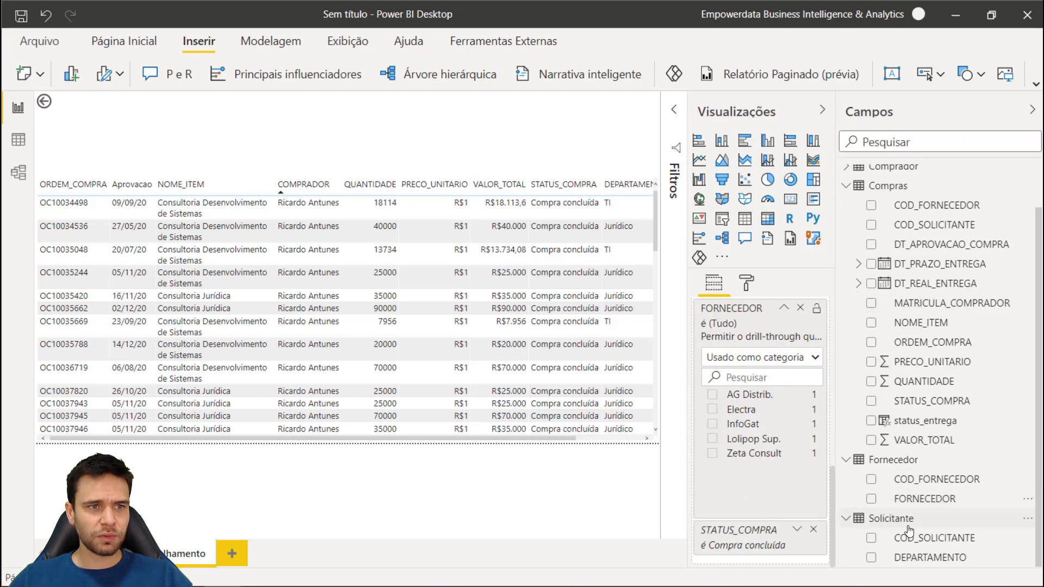
pyautogui.moveTo(913, 563); pyautogui.dragTo(763, 560)
# Collapse the mes, FORNECEDOR and DEPARTAMENTO cards in the drill-through fields
pyautogui.scroll(11, 750, 438)
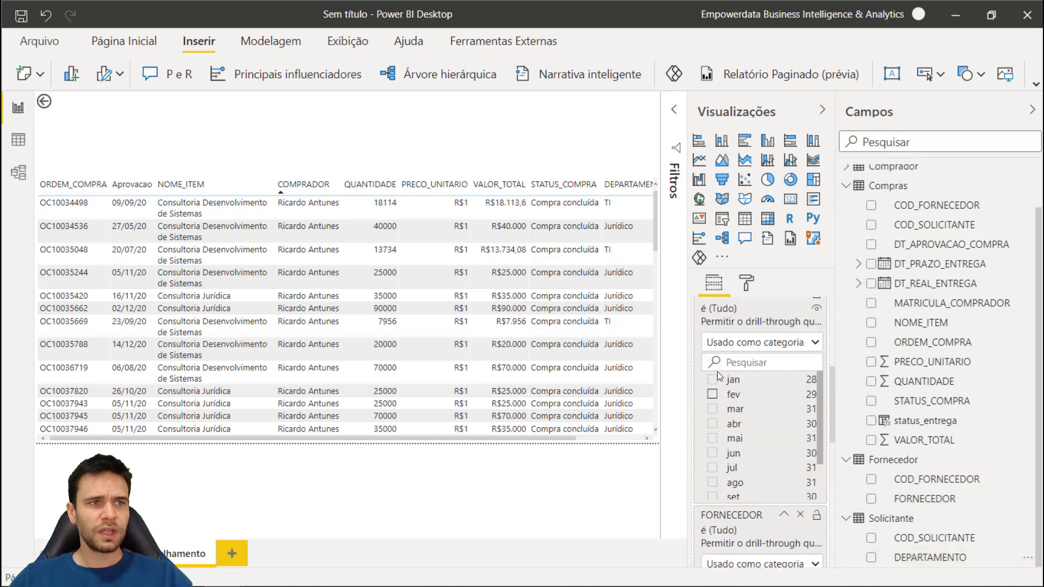
pyautogui.scroll(-2, 783, 529)
pyautogui.click(783, 435)
pyautogui.click(783, 433)
pyautogui.scroll(-2, 784, 414)
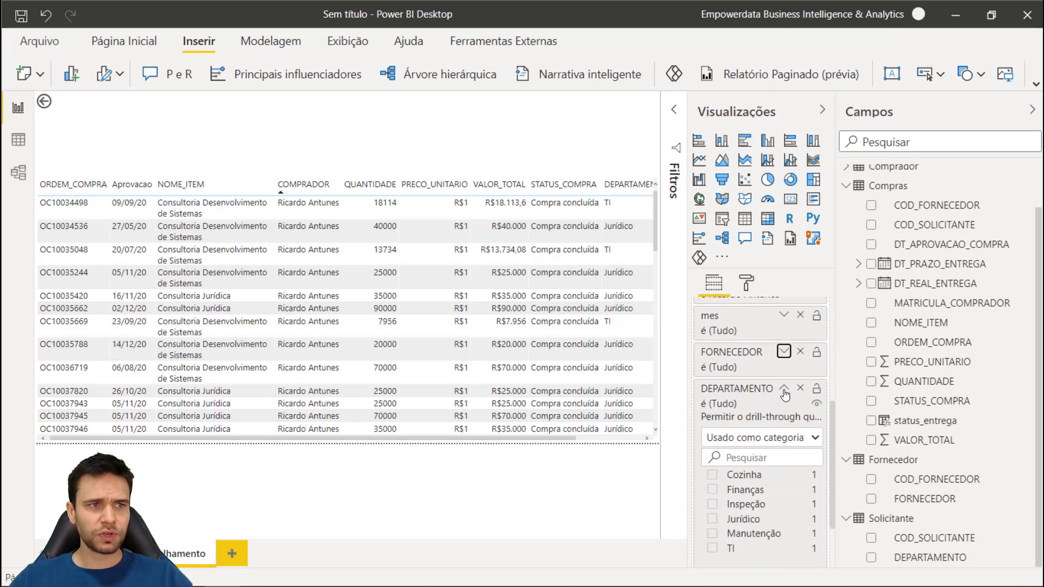
pyautogui.click(784, 388)
pyautogui.scroll(3, 774, 440)
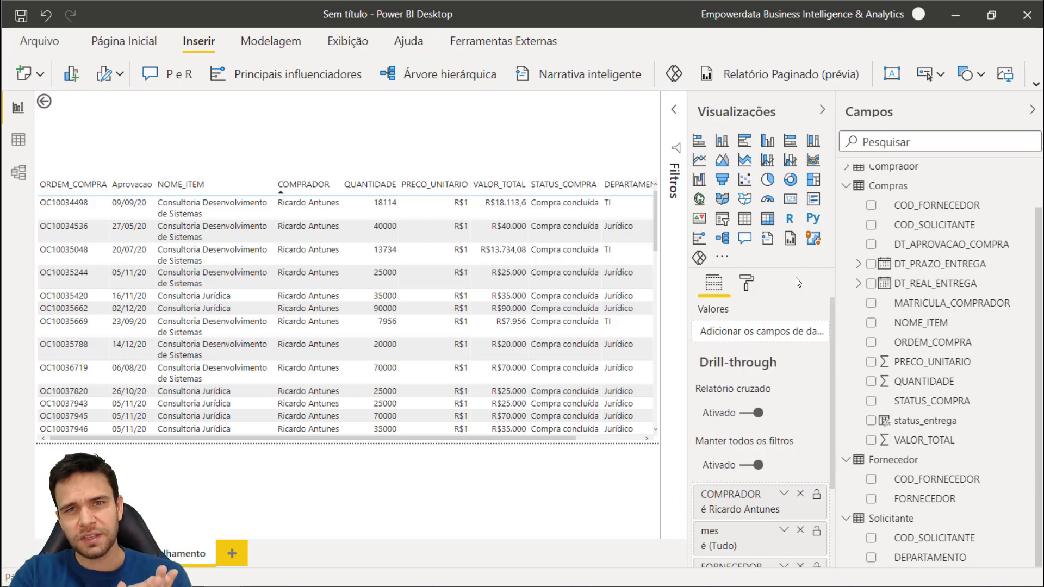
# Collapse the field list and enlarge the back arrow button above the detalhamento table
pyautogui.click(872, 127)
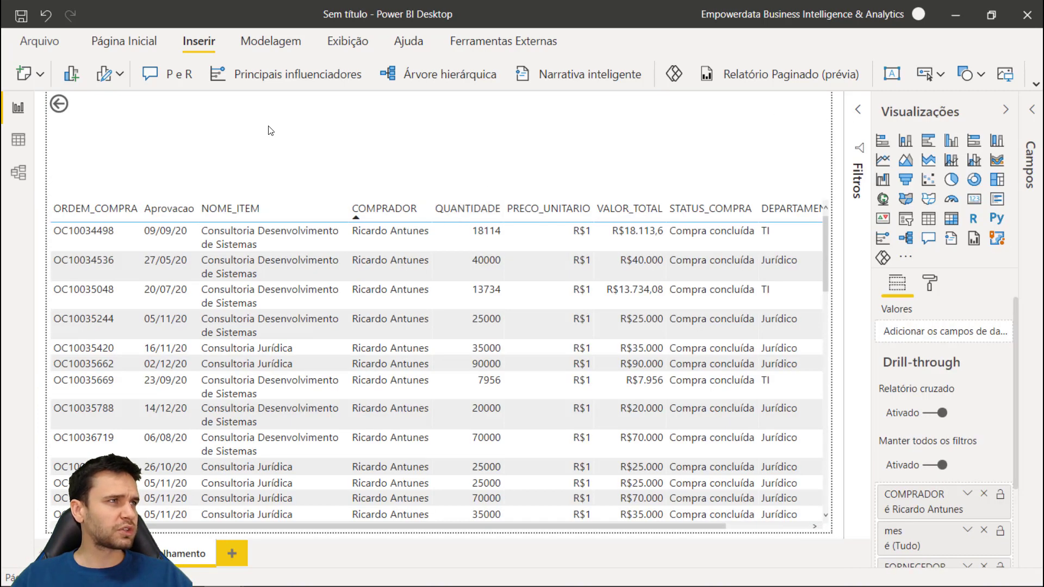
pyautogui.click(100, 119)
pyautogui.moveTo(108, 115); pyautogui.dragTo(158, 140)
# Enable the back button's text, label it Voltar and set the text size to 25 pt
pyautogui.click(884, 210)
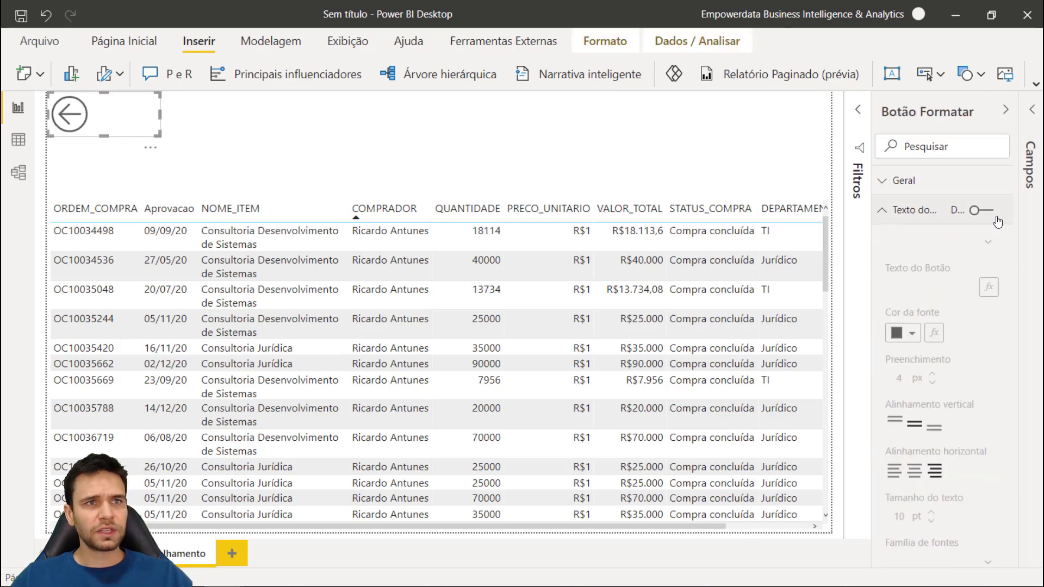
pyautogui.click(977, 212)
pyautogui.click(917, 280)
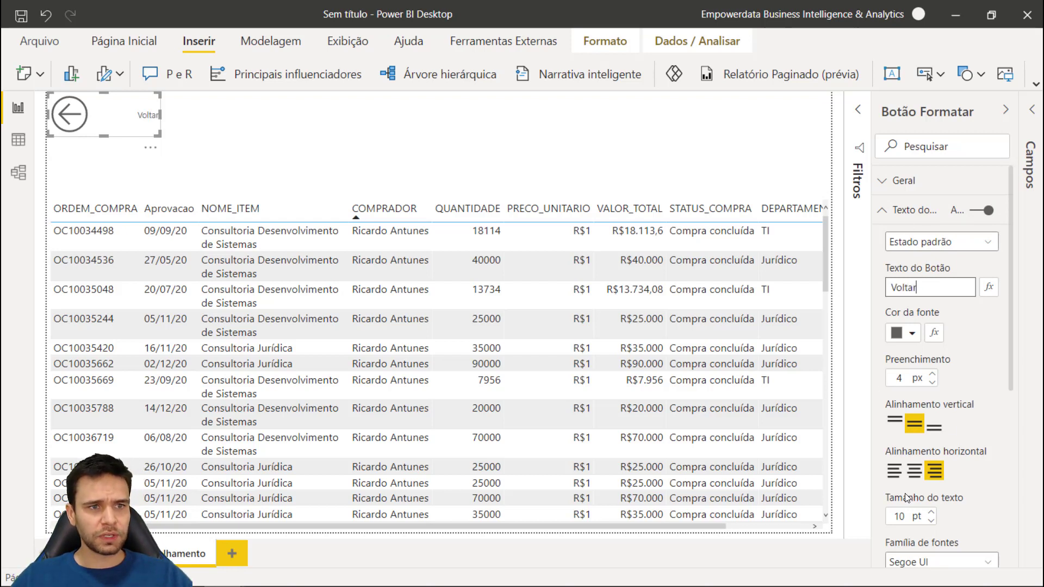
pyautogui.doubleClick(900, 517)
pyautogui.write('25')
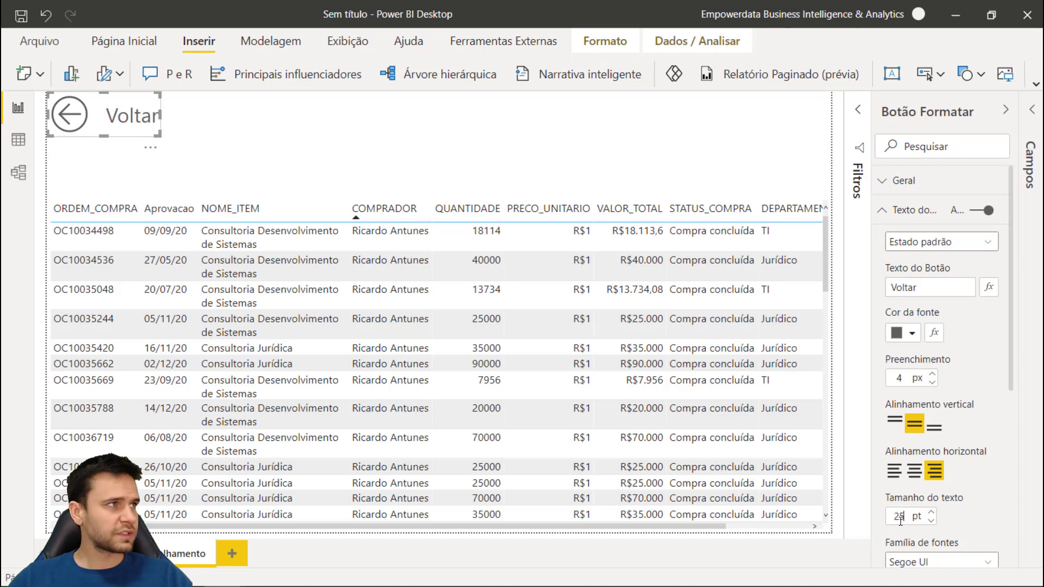
pyautogui.click(461, 116)
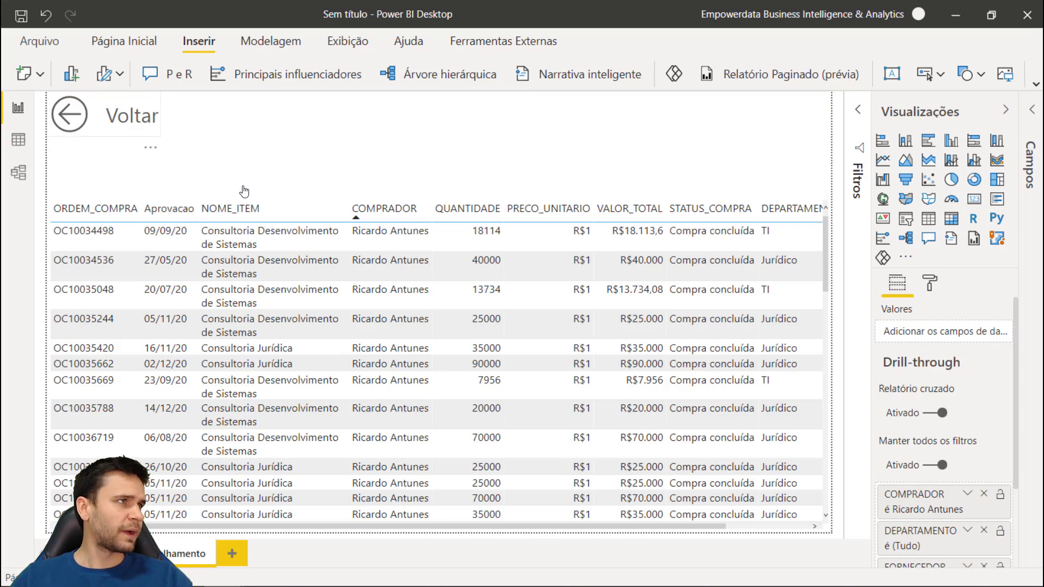
# From the dashboard, drill through to detalhamento from the Jurídico bar of Quantidade de Compras por Solicitante, review the purchases and return with Voltar
pyautogui.keyDown('ctrl'); pyautogui.click(104, 123); pyautogui.keyUp('ctrl')
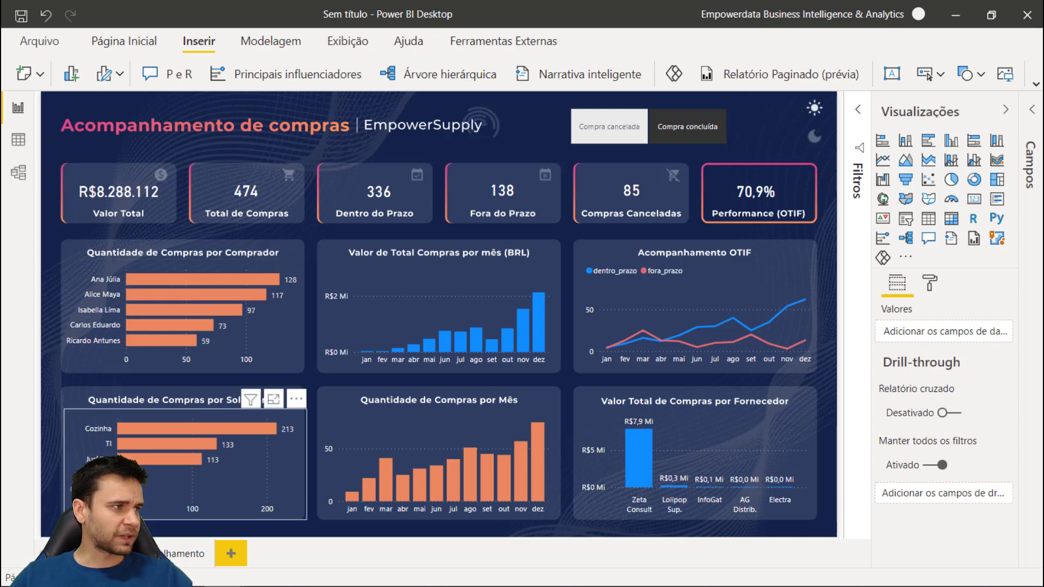
pyautogui.rightClick(164, 453)
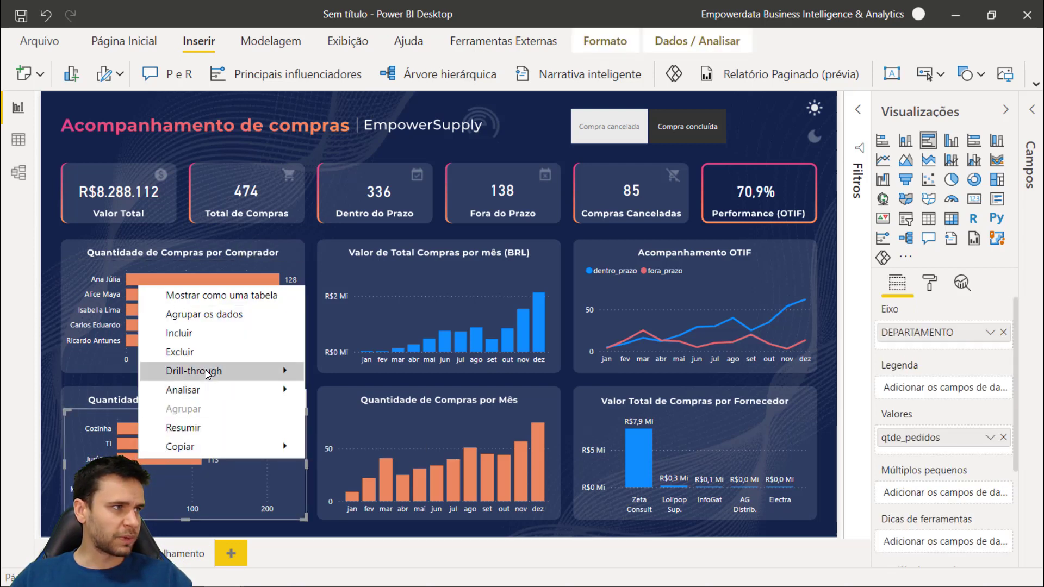
pyautogui.moveTo(223, 370)
pyautogui.click(326, 373)
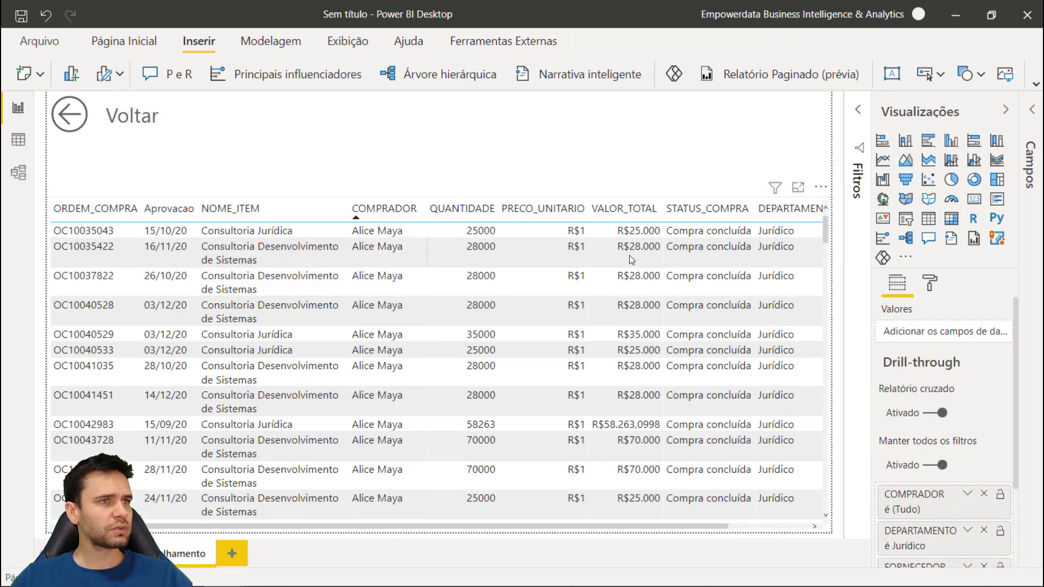
pyautogui.scroll(-10, 815, 253)
pyautogui.scroll(1, 811, 260)
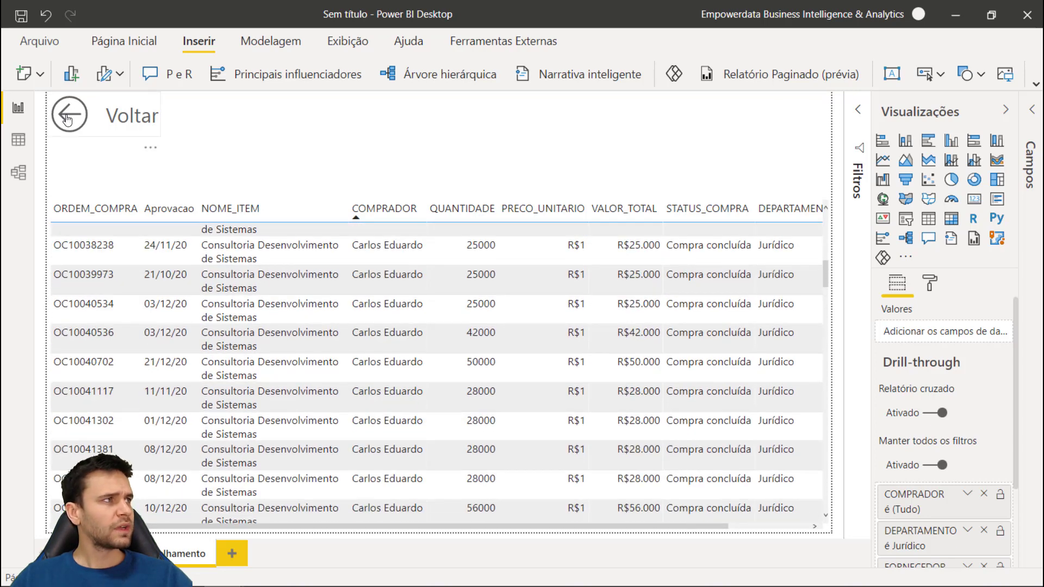
pyautogui.keyDown('ctrl'); pyautogui.click(66, 119); pyautogui.keyUp('ctrl')
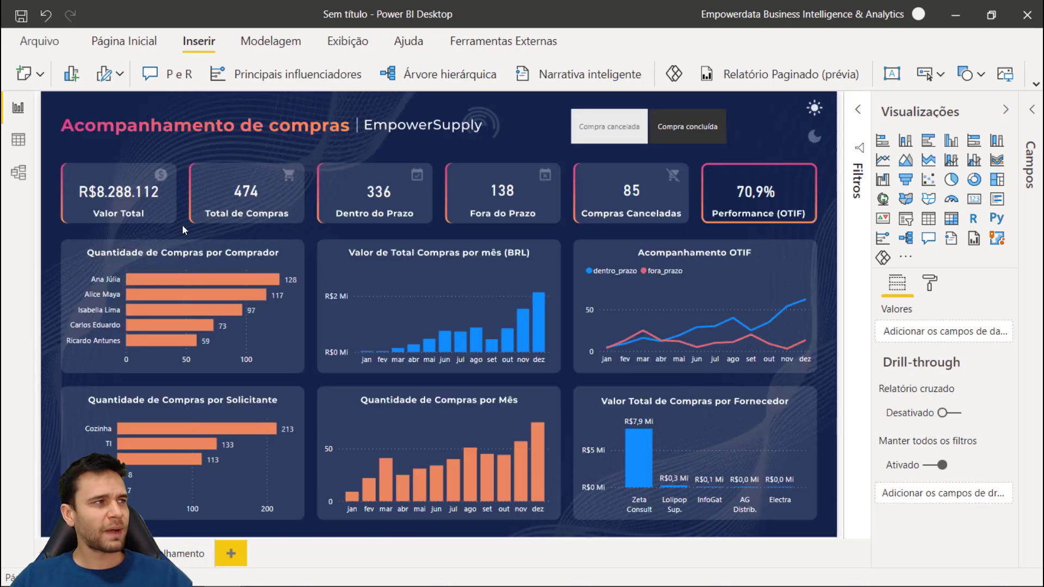
# Filter the dashboard by the shortest Quantidade de Compras por Comprador bar and drill through to detalhamento from the Jurídico bar of the Solicitante chart
pyautogui.click(145, 341)
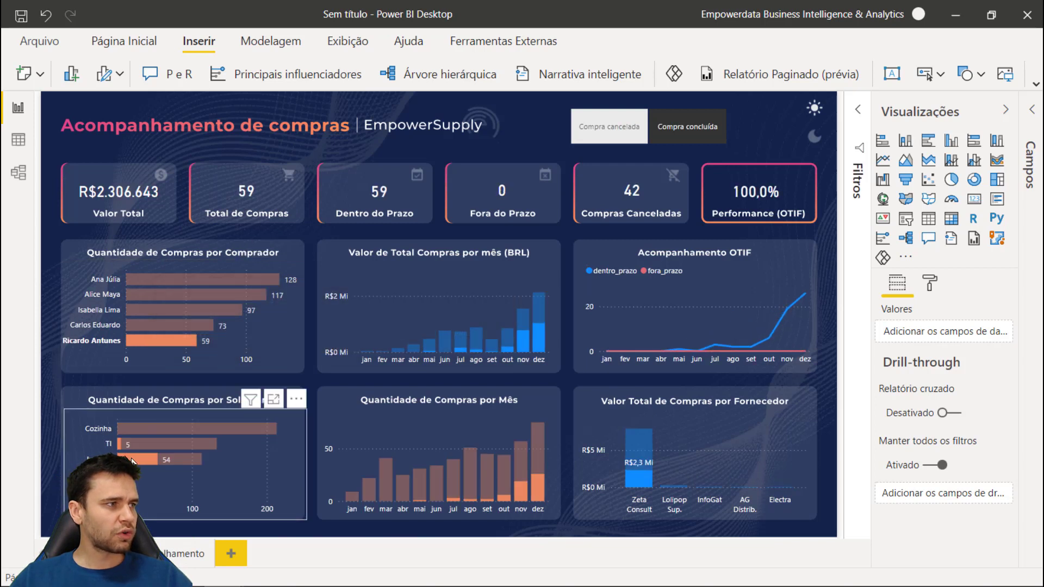
pyautogui.click(144, 342)
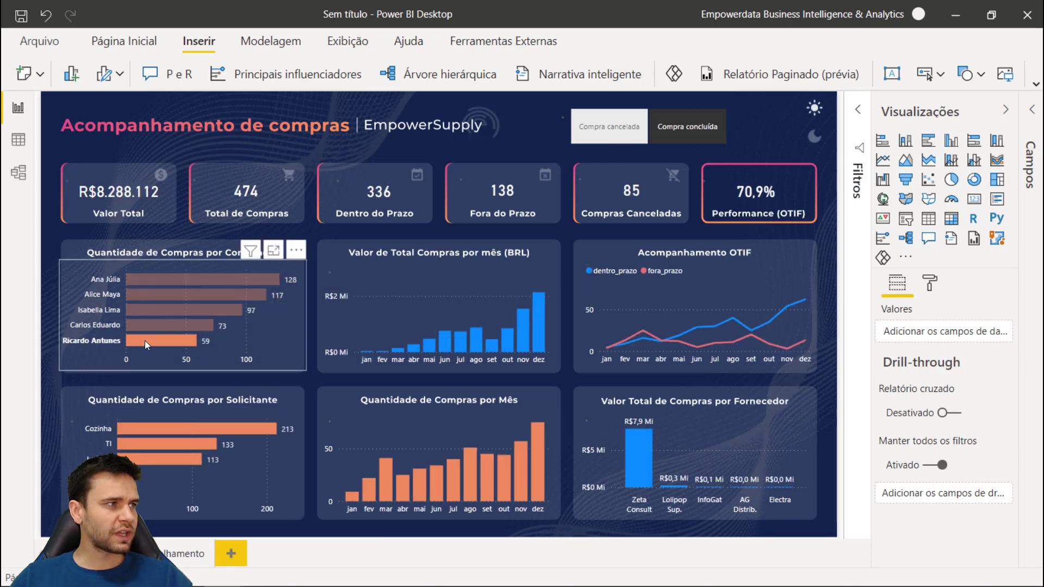
pyautogui.rightClick(134, 457)
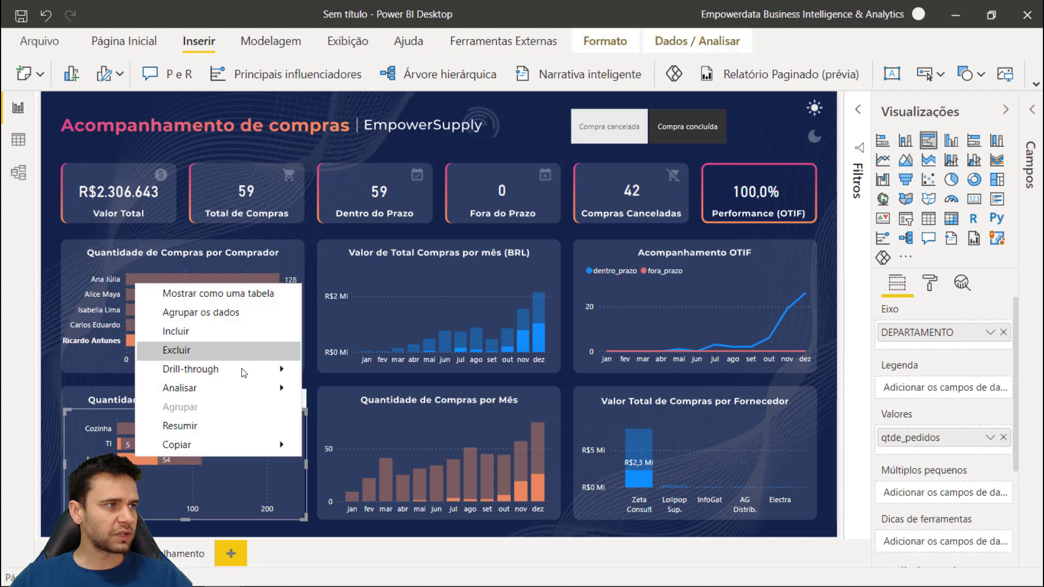
pyautogui.moveTo(242, 369)
pyautogui.click(343, 370)
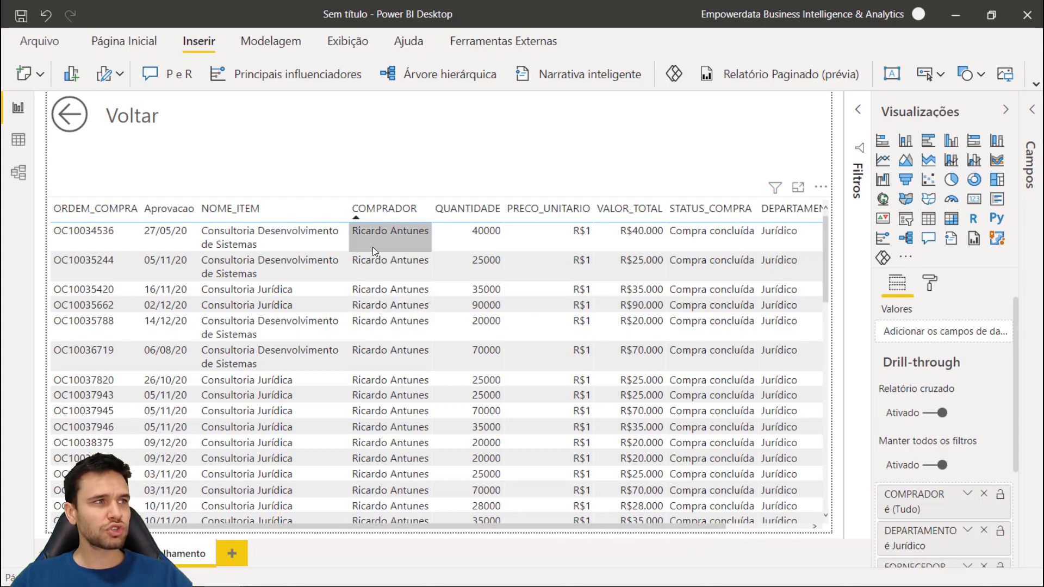
# Examine the Jurídico purchases of the selected buyer in the detalhamento table and return to the dashboard with the Voltar button
pyautogui.scroll(-10, 386, 250)
pyautogui.scroll(10, 429, 373)
pyautogui.scroll(2, 602, 343)
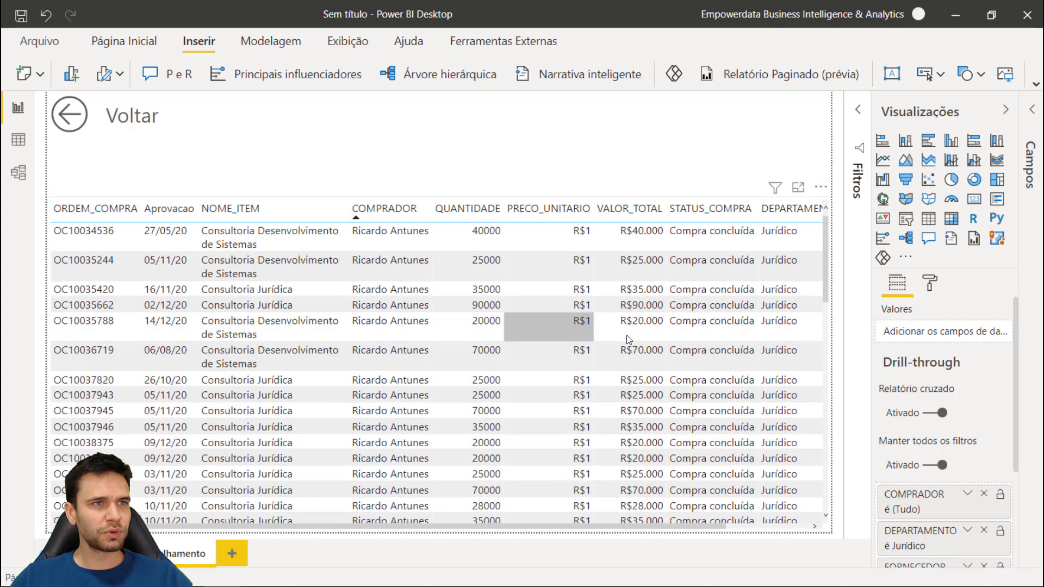
pyautogui.click(130, 115)
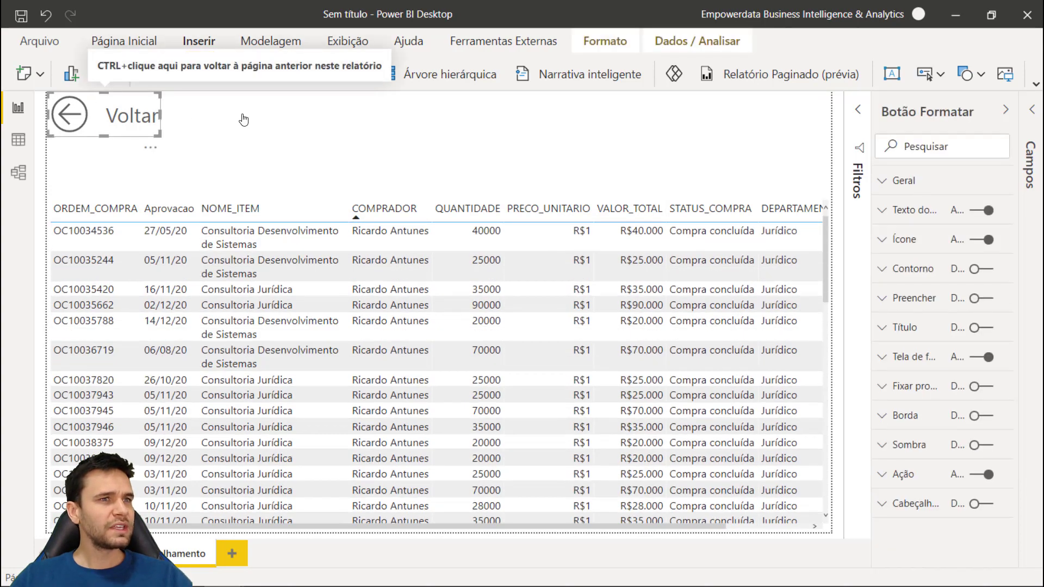
pyautogui.keyDown('ctrl'); pyautogui.click(130, 116); pyautogui.keyUp('ctrl')
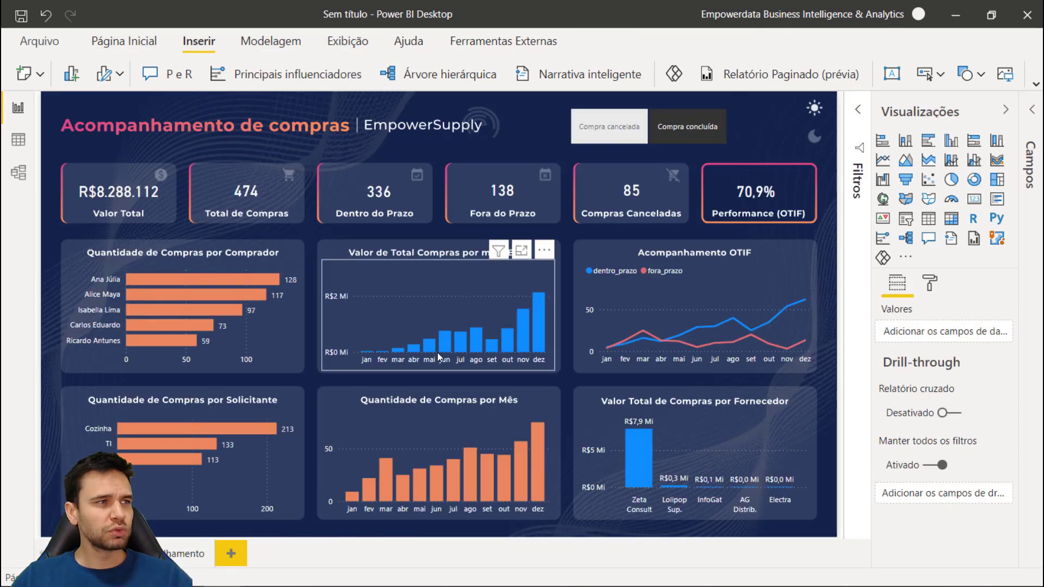
# Filter the dashboard by jun and the longest Comprador bar, drill through to detalhamento from Cozinha, check the purchases and return with Voltar
pyautogui.click(442, 341)
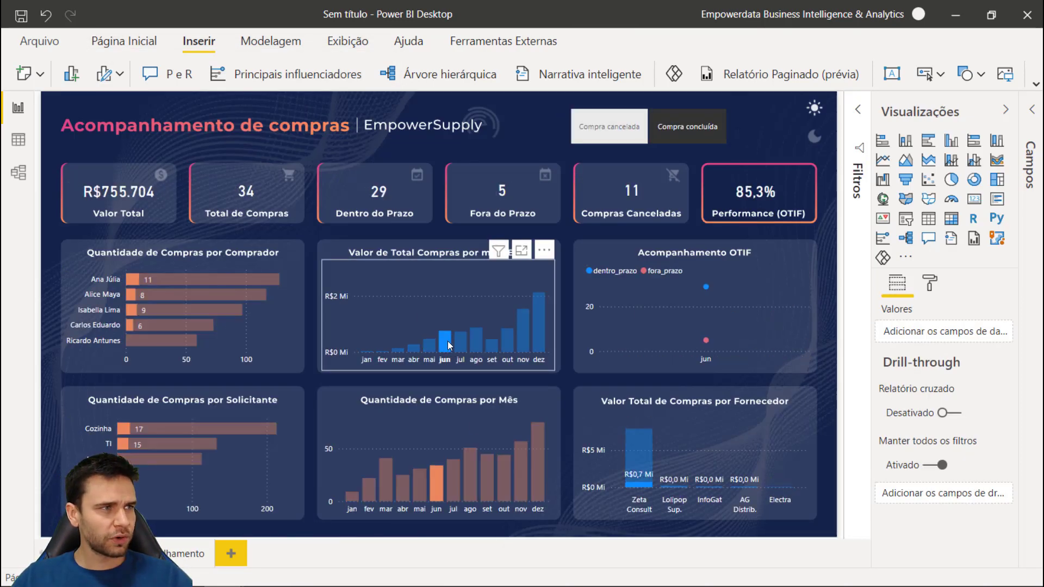
pyautogui.click(131, 281)
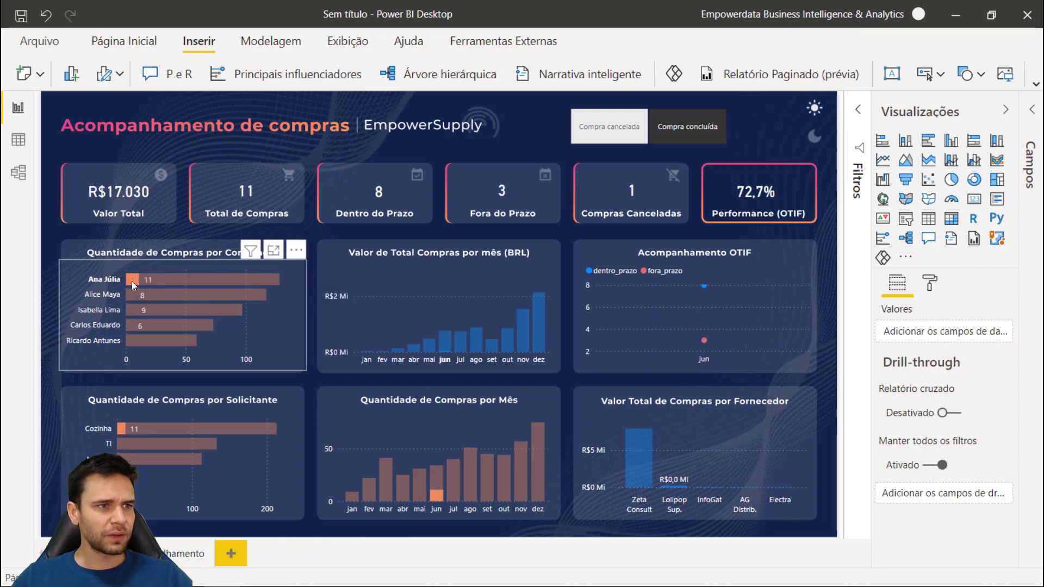
pyautogui.click(120, 425)
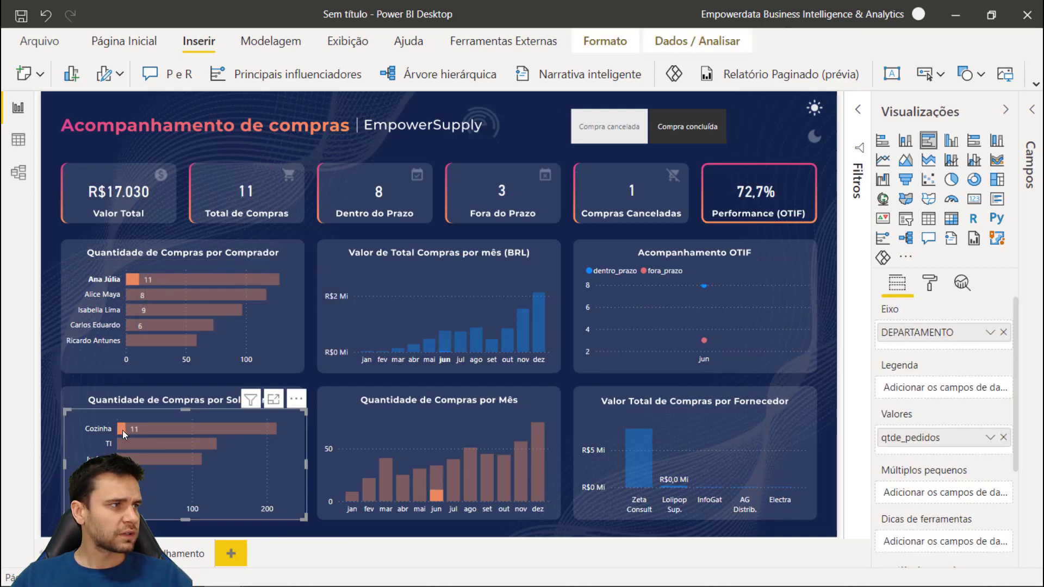
pyautogui.rightClick(123, 430)
pyautogui.moveTo(207, 341)
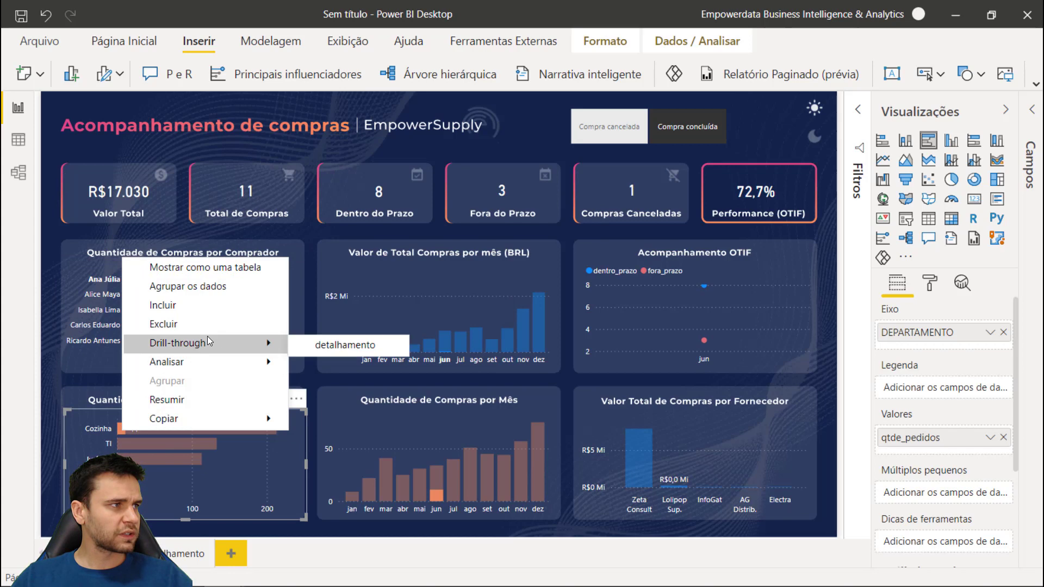
pyautogui.click(308, 346)
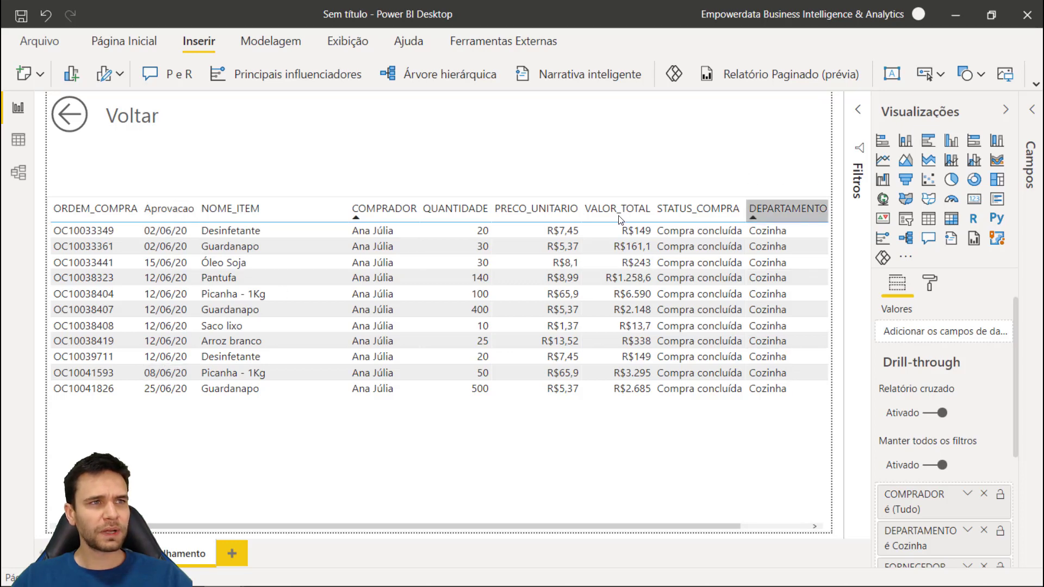
pyautogui.keyDown('ctrl'); pyautogui.click(142, 109); pyautogui.keyUp('ctrl')
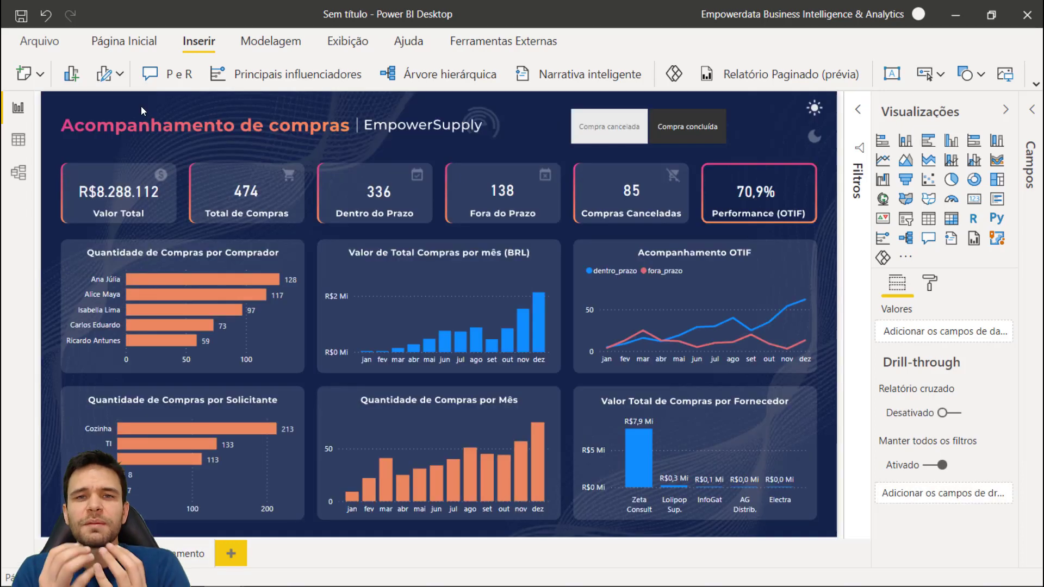